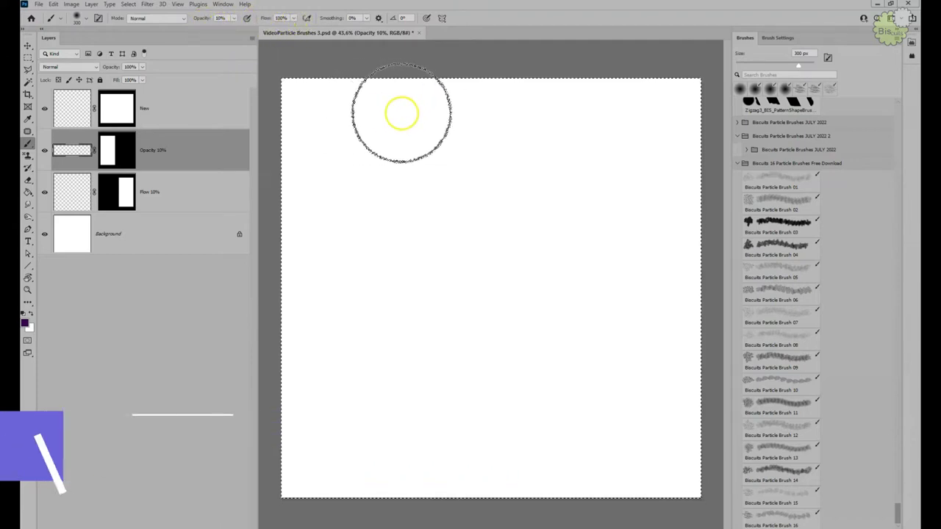
Paint a faint purple tint over the left rectangle at 10% opacity.
mouse_move(434, 140)
left_mouse_down()
mouse_move(282, 132)
mouse_move(485, 162)
mouse_move(393, 218)
mouse_move(397, 245)
mouse_move(371, 290)
mouse_move(395, 307)
mouse_move(284, 365)
mouse_move(248, 405)
mouse_move(238, 441)
mouse_move(282, 491)
mouse_move(201, 506)
left_mouse_up()
mouse_move(250, 353)
left_mouse_down()
mouse_move(252, 319)
mouse_move(315, 225)
mouse_move(385, 169)
mouse_move(378, 133)
mouse_move(470, 130)
mouse_move(427, 157)
mouse_move(544, 230)
mouse_move(490, 299)
mouse_move(355, 422)
mouse_move(441, 460)
mouse_move(274, 479)
mouse_move(313, 437)
mouse_move(282, 389)
mouse_move(281, 330)
mouse_move(308, 254)
mouse_move(353, 220)
left_mouse_up()
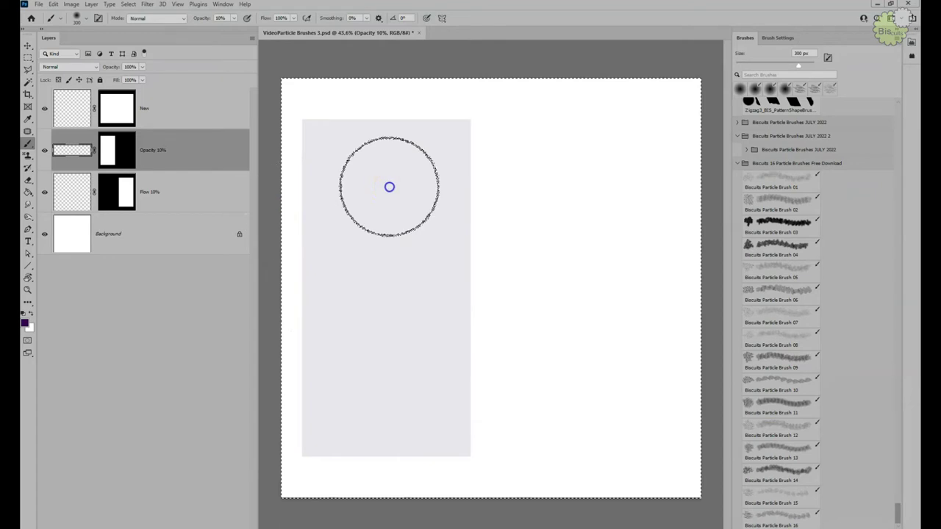
mouse_move(478, 124)
left_mouse_down()
mouse_move(489, 118)
mouse_move(456, 162)
mouse_move(387, 315)
mouse_move(296, 429)
mouse_move(349, 463)
mouse_move(476, 445)
mouse_move(359, 413)
mouse_move(393, 333)
mouse_move(330, 358)
left_mouse_up()
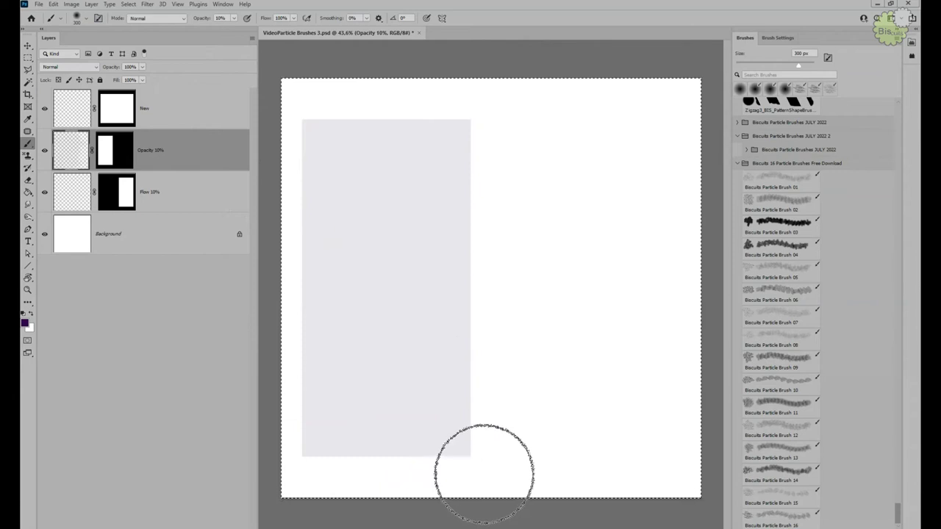
Layer more purple strokes to darken the bottom band of the left rectangle.
mouse_move(489, 458)
left_mouse_down()
mouse_move(512, 455)
mouse_move(245, 467)
mouse_move(547, 426)
mouse_move(199, 440)
mouse_move(573, 408)
mouse_move(137, 433)
mouse_move(542, 370)
mouse_move(143, 397)
mouse_move(548, 338)
mouse_move(199, 355)
mouse_move(356, 319)
mouse_move(298, 305)
mouse_move(484, 265)
mouse_move(190, 281)
mouse_move(600, 240)
mouse_move(262, 250)
mouse_move(438, 205)
mouse_move(228, 216)
left_mouse_up()
mouse_move(441, 385)
left_mouse_down()
mouse_move(389, 416)
mouse_move(521, 428)
mouse_move(535, 447)
mouse_move(316, 448)
left_mouse_up()
mouse_move(415, 439)
left_mouse_down()
mouse_move(437, 443)
mouse_move(451, 420)
mouse_move(400, 374)
mouse_move(275, 350)
mouse_move(407, 311)
mouse_move(364, 284)
mouse_move(551, 250)
mouse_move(580, 352)
mouse_move(566, 439)
mouse_move(369, 456)
mouse_move(189, 452)
mouse_move(242, 422)
mouse_move(98, 417)
mouse_move(126, 346)
mouse_move(869, 299)
left_mouse_up()
mouse_move(470, 465)
left_mouse_down()
mouse_move(405, 458)
mouse_move(428, 426)
mouse_move(336, 390)
mouse_move(223, 385)
mouse_move(498, 429)
mouse_move(533, 449)
mouse_move(447, 426)
mouse_move(517, 399)
mouse_move(547, 400)
left_mouse_up()
On the Flow 10% layer, paint purple into the right rectangle with a 500 px brush.
key("alt+bracketleft")
key("bracketright")
key("bracketright")
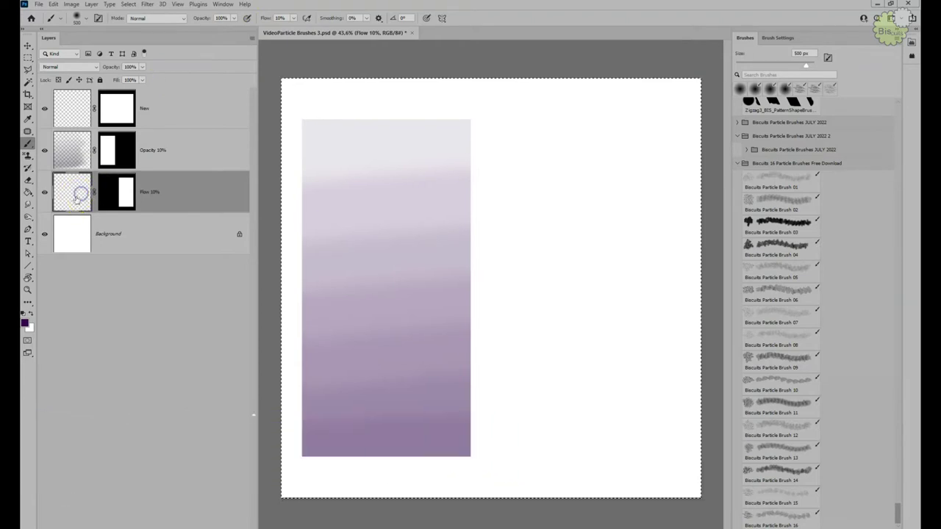
mouse_move(658, 131)
left_mouse_down()
mouse_move(490, 169)
mouse_move(407, 244)
mouse_move(414, 380)
mouse_move(560, 399)
mouse_move(588, 441)
mouse_move(430, 498)
mouse_move(370, 472)
mouse_move(369, 458)
mouse_move(419, 429)
mouse_move(594, 380)
mouse_move(671, 343)
mouse_move(669, 311)
mouse_move(559, 316)
mouse_move(414, 392)
mouse_move(393, 443)
mouse_move(451, 457)
mouse_move(441, 451)
mouse_move(750, 405)
mouse_move(567, 436)
mouse_move(397, 429)
mouse_move(500, 418)
mouse_move(536, 392)
mouse_move(691, 405)
mouse_move(738, 433)
mouse_move(494, 465)
left_mouse_up()
left_click(205, 340)
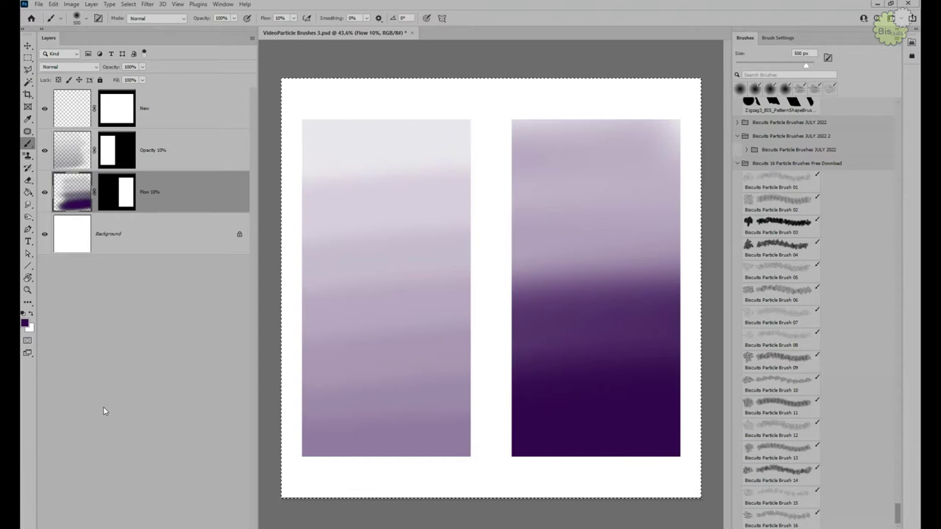
Hide the Opacity 10% and Flow 10% layers and select the New layer.
left_click(44, 151)
left_click(44, 193)
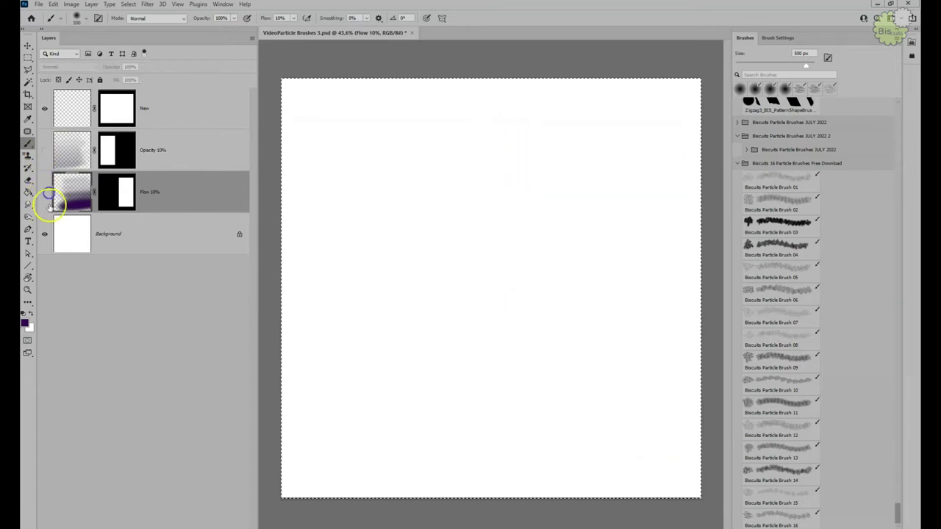
left_click(70, 116)
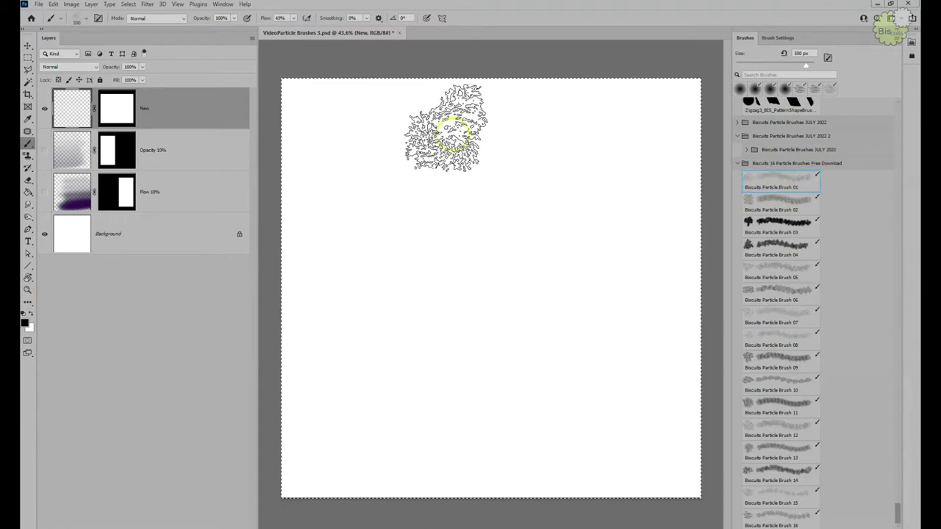
Paint grey Particle Brush 01 fur across the canvas top, then a lower band at 700 px.
mouse_move(353, 115)
left_mouse_down()
mouse_move(715, 107)
mouse_move(742, 122)
mouse_move(299, 189)
mouse_move(251, 216)
mouse_move(669, 226)
mouse_move(742, 239)
mouse_move(683, 260)
mouse_move(278, 287)
mouse_move(193, 322)
mouse_move(744, 306)
left_mouse_up()
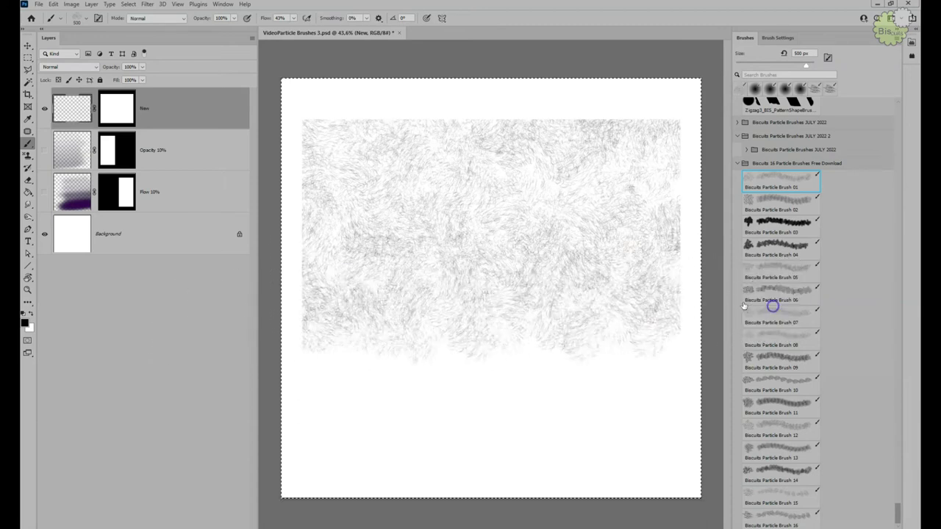
key("bracketright")
key("bracketright")
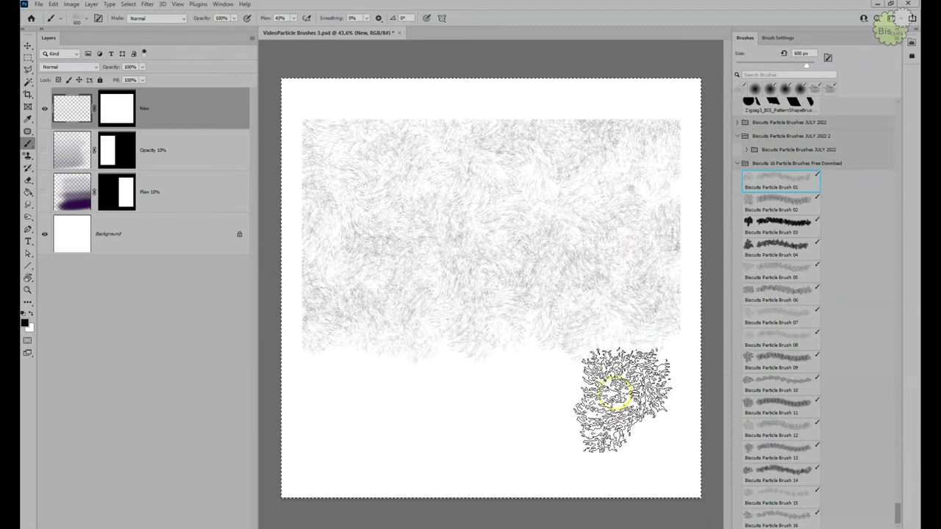
mouse_move(680, 416)
left_mouse_down()
mouse_move(359, 444)
mouse_move(286, 441)
mouse_move(215, 415)
mouse_move(223, 389)
mouse_move(324, 376)
mouse_move(685, 362)
mouse_move(733, 350)
mouse_move(716, 327)
mouse_move(174, 336)
left_mouse_up()
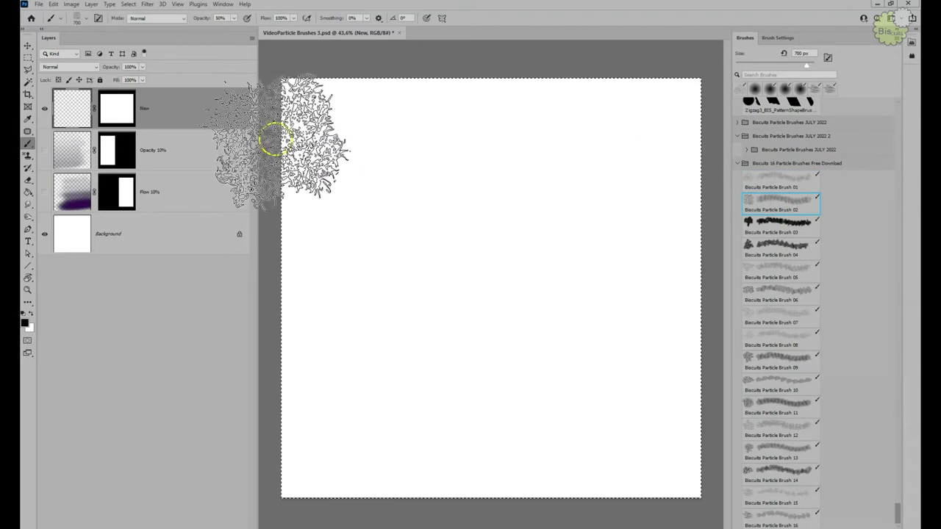
Cover the canvas with Particle Brush 02 prickly hair, shrinking to 500 px, then clear it.
mouse_move(304, 127)
left_mouse_down()
mouse_move(675, 113)
mouse_move(727, 124)
mouse_move(751, 158)
mouse_move(673, 204)
mouse_move(629, 215)
mouse_move(322, 231)
mouse_move(251, 255)
mouse_move(247, 295)
mouse_move(294, 313)
mouse_move(793, 311)
left_mouse_up()
left_click(749, 434)
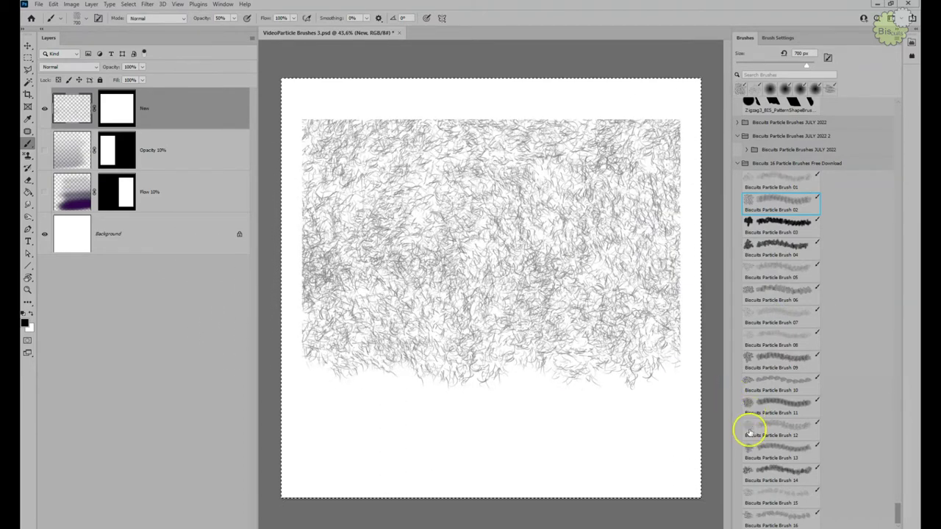
key("bracketleft")
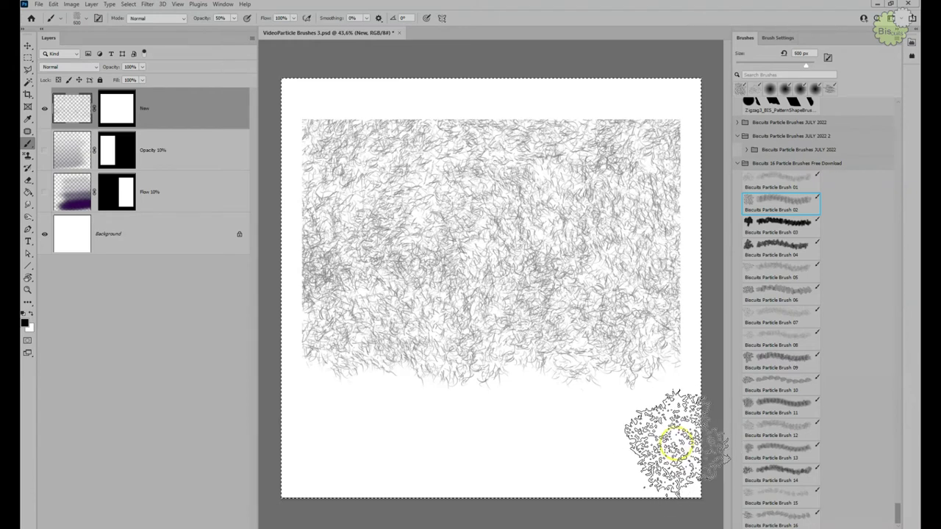
mouse_move(685, 444)
left_mouse_down()
mouse_move(491, 459)
mouse_move(238, 447)
left_mouse_up()
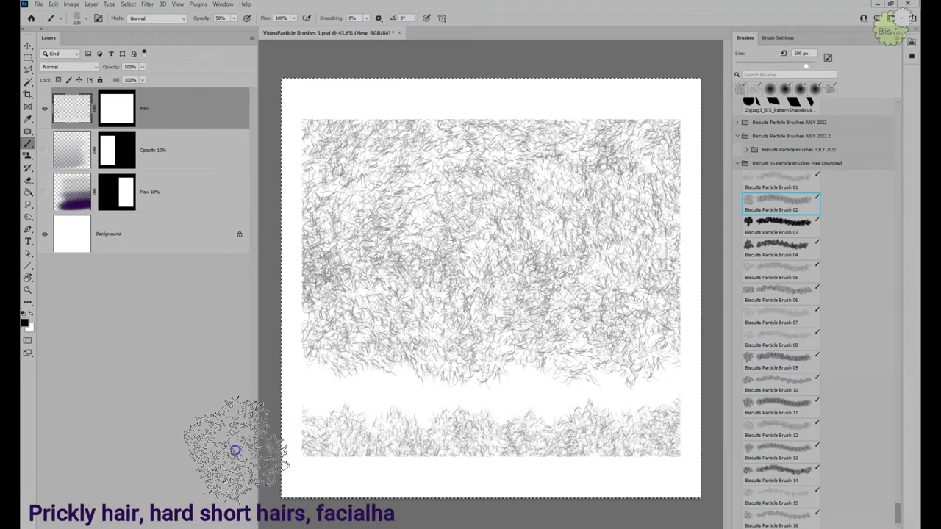
mouse_move(211, 403)
left_mouse_down()
mouse_move(313, 365)
mouse_move(444, 384)
mouse_move(657, 387)
left_mouse_up()
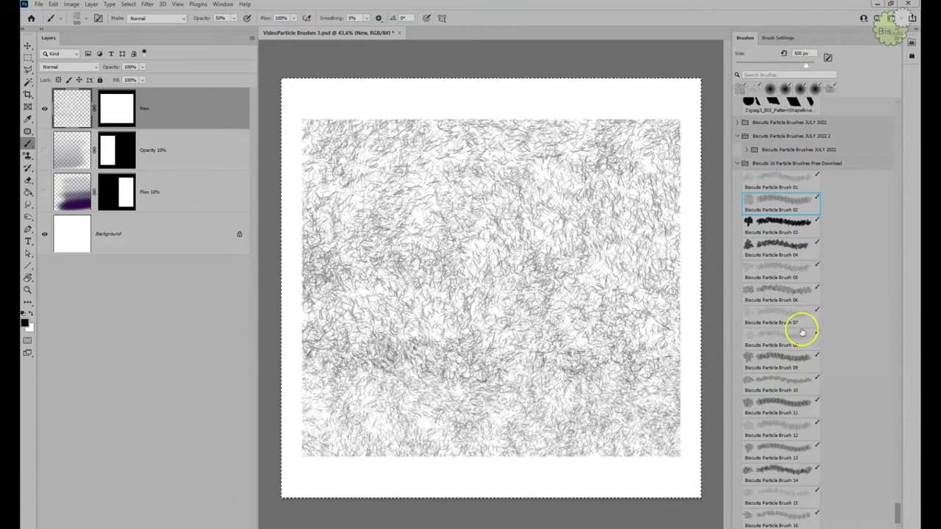
key("Delete")
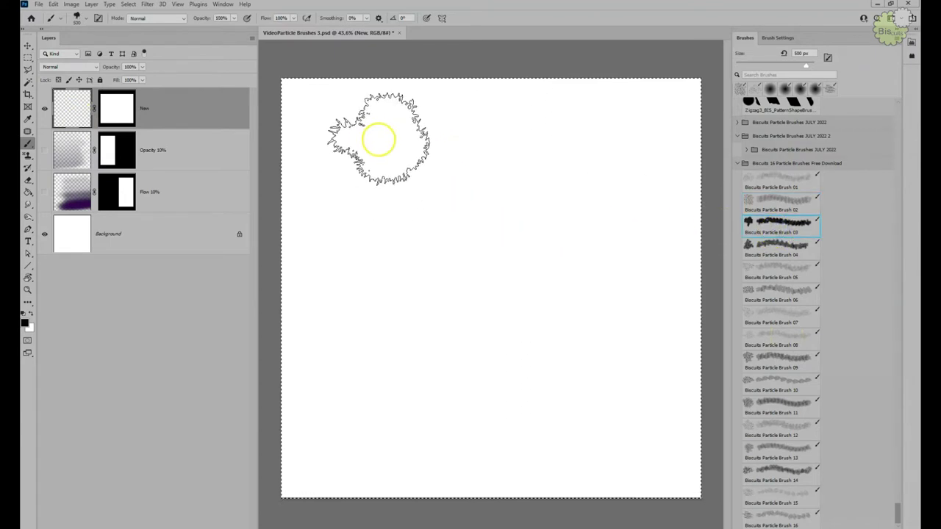
Paint a black Particle Brush 03 fur frame along the top and bottom edges, clear it, and select Brush 04.
left_click_drag(324, 115, 639, 121)
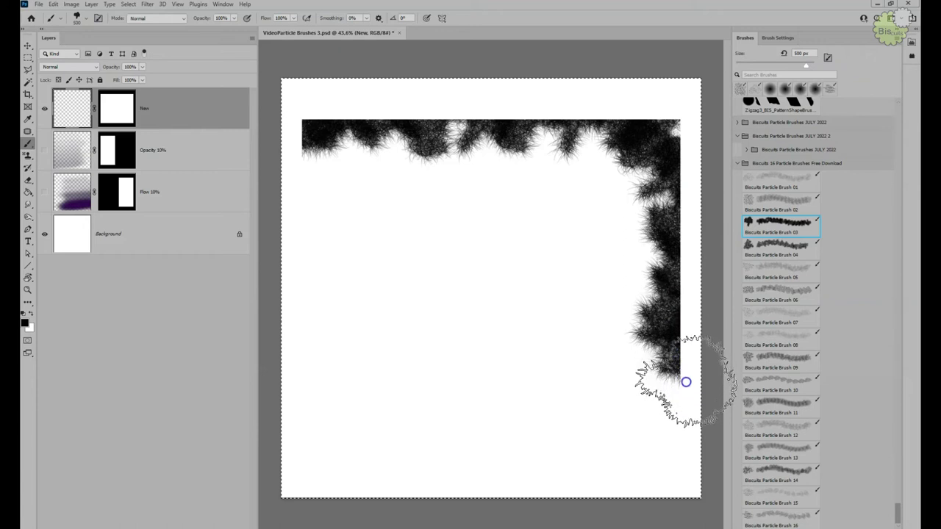
left_click_drag(510, 471, 342, 458)
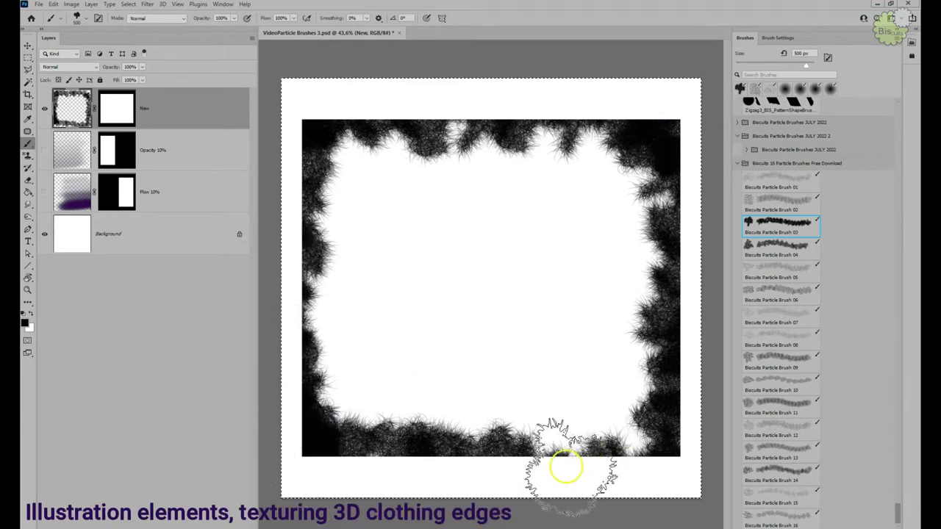
mouse_move(549, 461)
left_mouse_down()
mouse_move(614, 460)
mouse_move(672, 444)
left_mouse_up()
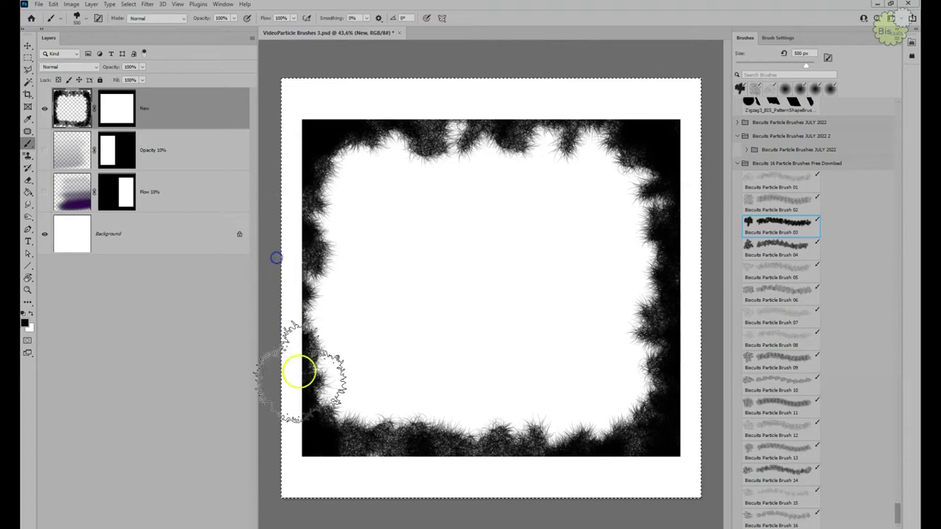
left_click_drag(365, 435, 336, 419)
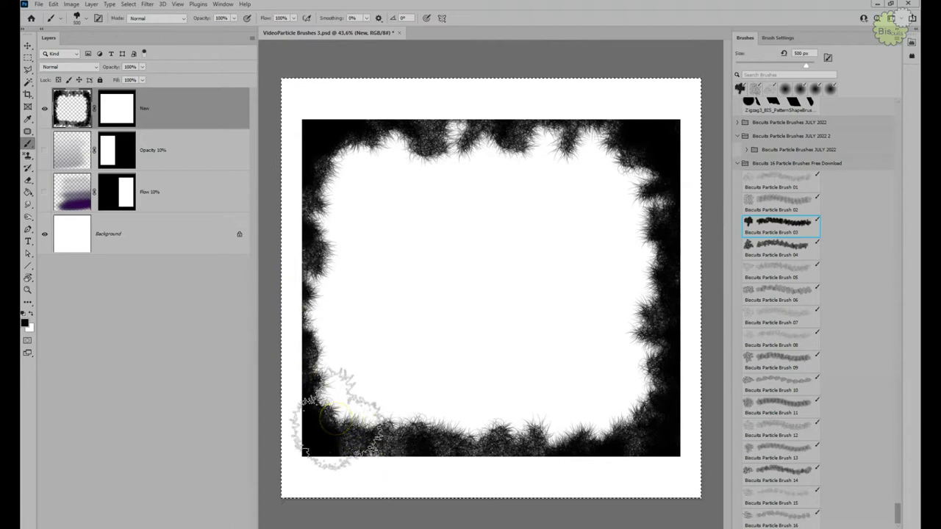
key("Delete")
left_click(800, 242)
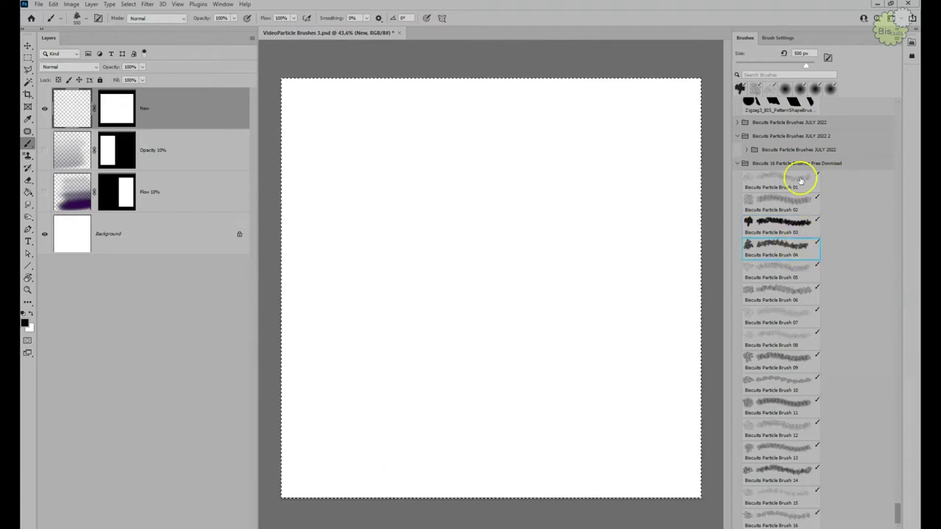
Paint dense black Particle Brush 04 fur across the top, then the lower canvas at 800 px.
mouse_move(283, 114)
left_mouse_down()
mouse_move(551, 118)
mouse_move(704, 138)
left_mouse_up()
mouse_move(648, 180)
left_mouse_down()
mouse_move(370, 162)
mouse_move(275, 170)
left_mouse_up()
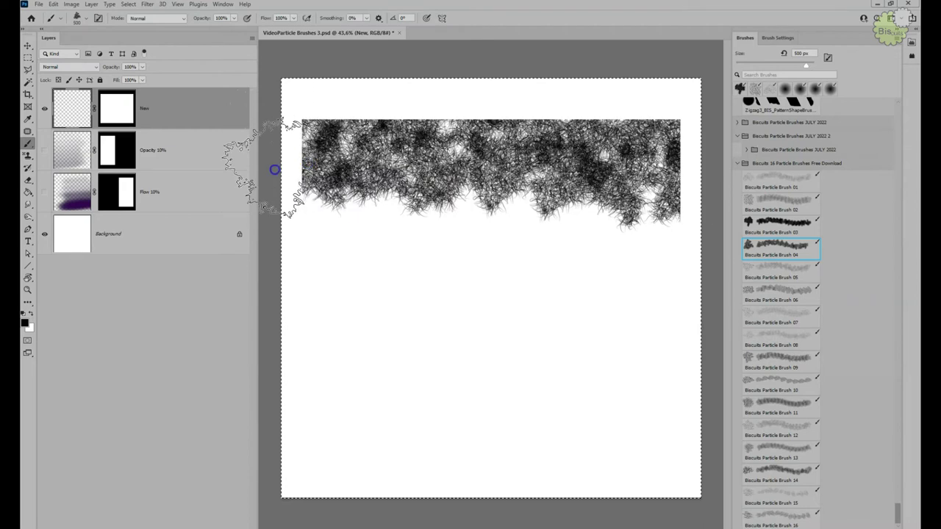
mouse_move(318, 218)
left_mouse_down()
mouse_move(676, 227)
mouse_move(729, 242)
mouse_move(729, 255)
mouse_move(274, 276)
left_mouse_up()
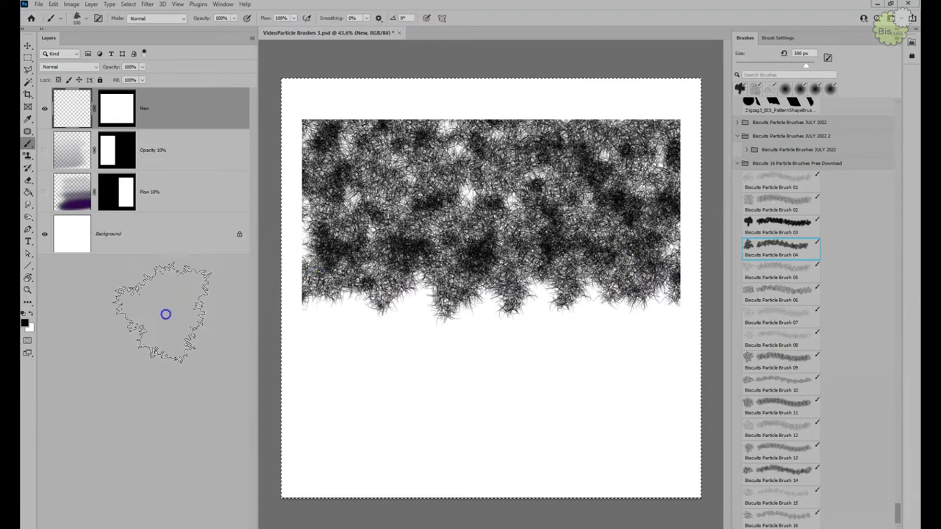
key("bracketright")
key("bracketright")
key("bracketright")
mouse_move(660, 432)
left_mouse_down()
mouse_move(490, 448)
mouse_move(326, 434)
mouse_move(269, 412)
mouse_move(223, 375)
mouse_move(229, 319)
mouse_move(343, 319)
mouse_move(496, 338)
mouse_move(669, 335)
mouse_move(706, 316)
mouse_move(725, 287)
mouse_move(757, 280)
left_mouse_up()
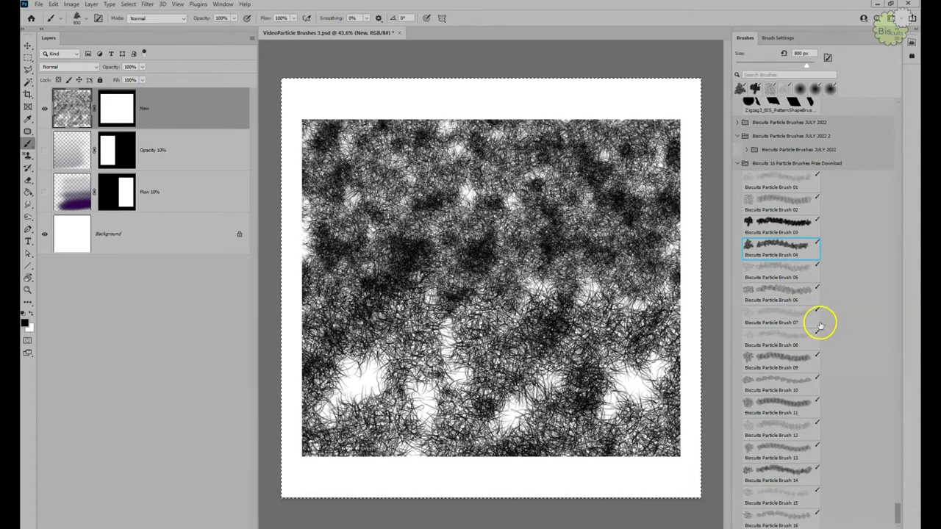
Clear the fur and paint Particle Brush 05 stubble at 40% opacity, enlarging to 1100 px below.
key("Delete")
left_click(779, 269)
key("4")
mouse_move(342, 127)
left_mouse_down()
mouse_move(592, 124)
mouse_move(692, 137)
mouse_move(747, 174)
mouse_move(697, 203)
mouse_move(641, 209)
mouse_move(444, 221)
mouse_move(298, 216)
mouse_move(220, 239)
mouse_move(203, 256)
mouse_move(211, 269)
mouse_move(237, 278)
mouse_move(728, 273)
left_mouse_up()
key("bracketright")
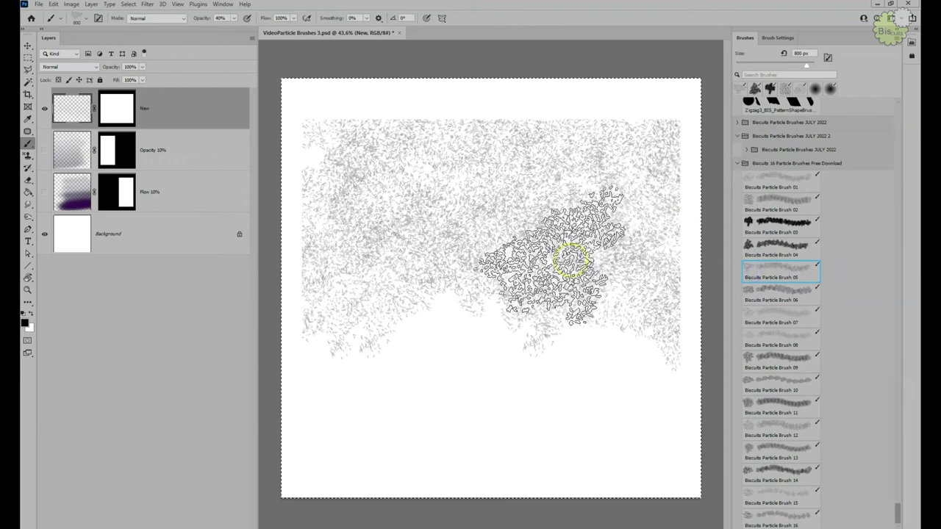
key("bracketright")
key("bracketright")
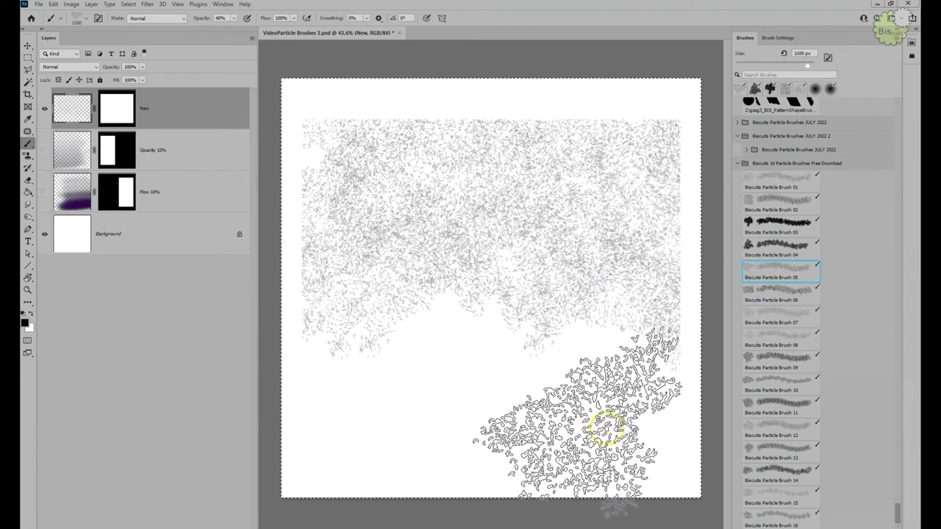
mouse_move(590, 452)
left_mouse_down()
mouse_move(334, 457)
mouse_move(231, 422)
mouse_move(204, 391)
mouse_move(224, 376)
mouse_move(400, 341)
mouse_move(613, 354)
mouse_move(703, 349)
mouse_move(739, 375)
mouse_move(719, 450)
mouse_move(643, 476)
left_mouse_up()
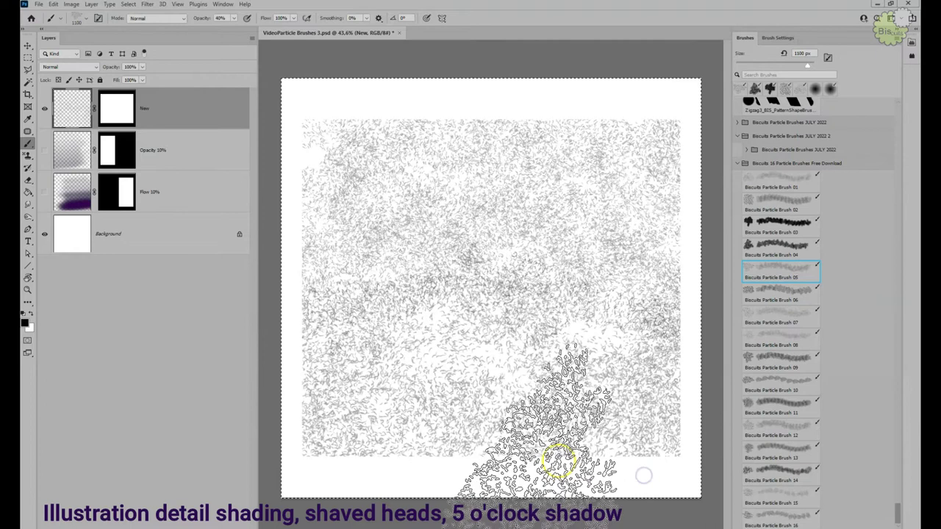
Shrink the brush to 400 px and thicken the stubble along the top band.
key("bracketleft")
key("bracketleft")
key("bracketleft")
key("bracketleft")
key("bracketleft")
key("bracketleft")
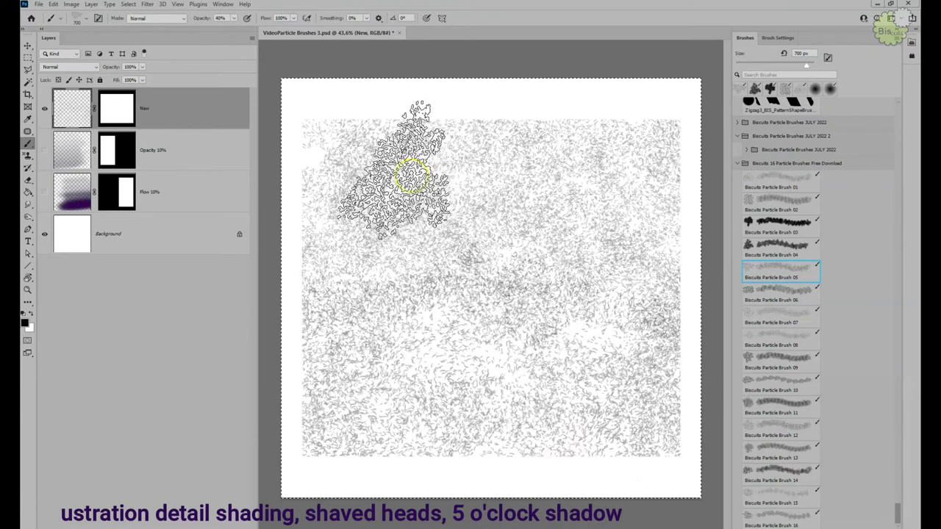
key("bracketleft")
left_click_drag(325, 135, 659, 130)
mouse_move(699, 167)
left_mouse_down()
mouse_move(335, 164)
mouse_move(265, 186)
mouse_move(349, 200)
mouse_move(629, 192)
mouse_move(705, 199)
mouse_move(705, 217)
mouse_move(381, 229)
mouse_move(247, 248)
mouse_move(254, 277)
mouse_move(572, 251)
mouse_move(702, 253)
mouse_move(699, 269)
mouse_move(406, 282)
mouse_move(260, 300)
mouse_move(252, 327)
mouse_move(707, 309)
mouse_move(703, 322)
mouse_move(399, 342)
mouse_move(279, 362)
mouse_move(265, 387)
mouse_move(698, 340)
left_mouse_up()
Clear the stubble, paint Particle Brush 06 scribble bands down the canvas up to 700 px, then clear it.
key("Delete")
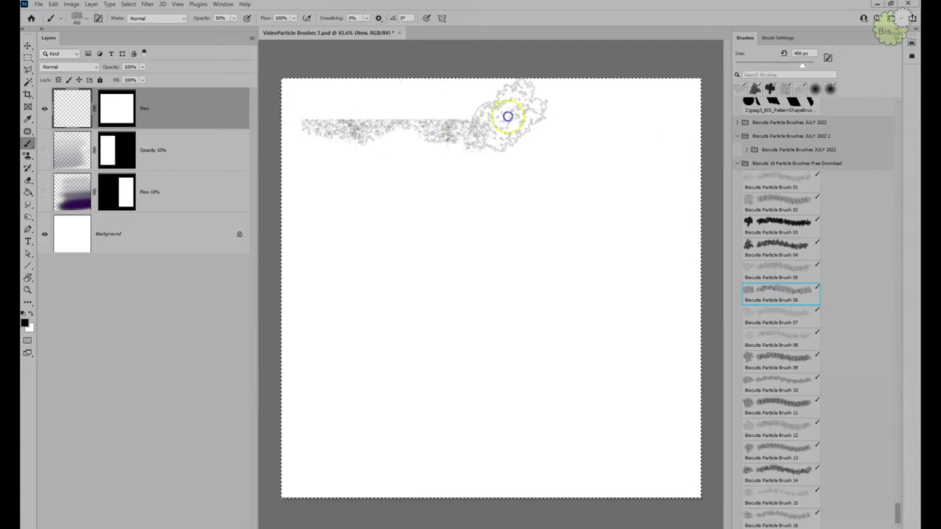
left_click_drag(507, 116, 642, 121)
mouse_move(668, 161)
left_mouse_down()
mouse_move(549, 167)
mouse_move(353, 155)
mouse_move(276, 171)
left_mouse_up()
left_click_drag(283, 207, 662, 207)
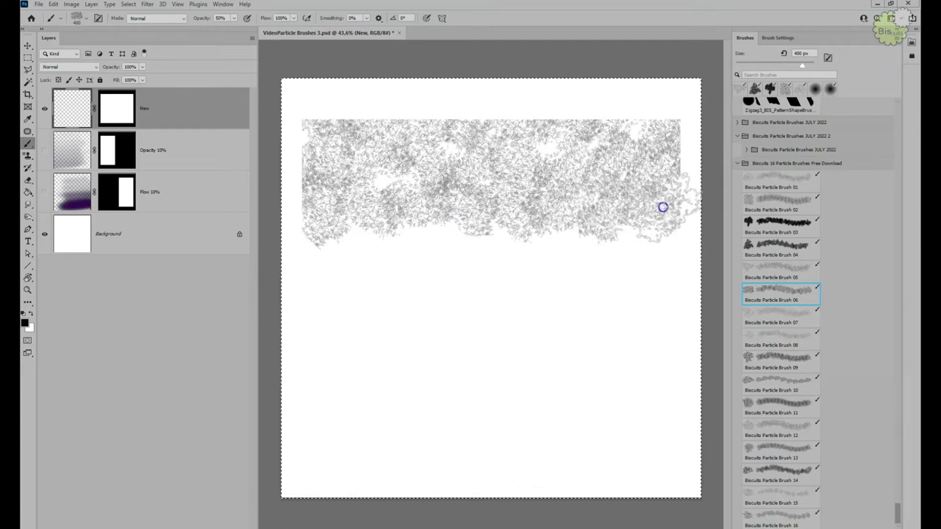
mouse_move(665, 240)
left_mouse_down()
mouse_move(487, 254)
mouse_move(345, 251)
mouse_move(242, 266)
left_mouse_up()
key("bracketright")
key("bracketright")
key("bracketright")
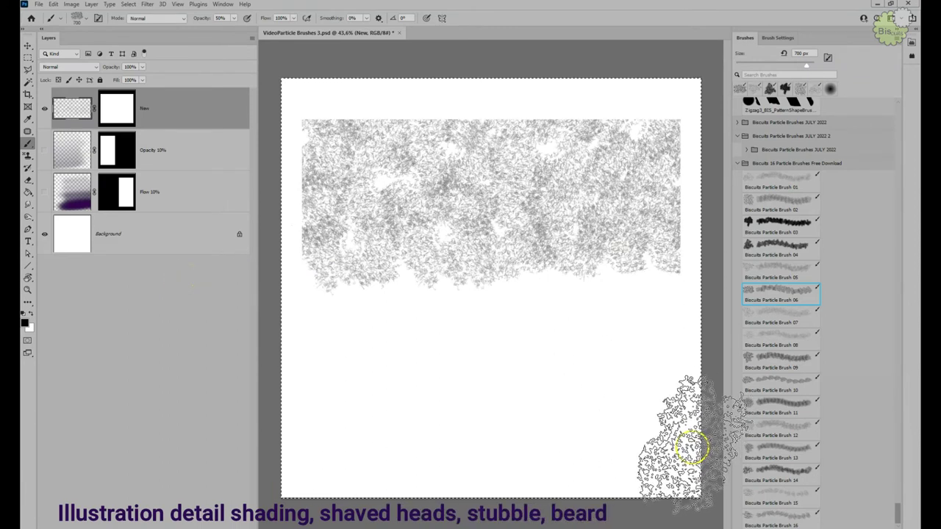
mouse_move(673, 448)
left_mouse_down()
mouse_move(424, 448)
mouse_move(314, 436)
mouse_move(273, 426)
mouse_move(246, 389)
mouse_move(265, 366)
mouse_move(317, 348)
mouse_move(679, 359)
mouse_move(700, 351)
mouse_move(702, 319)
mouse_move(273, 294)
left_mouse_up()
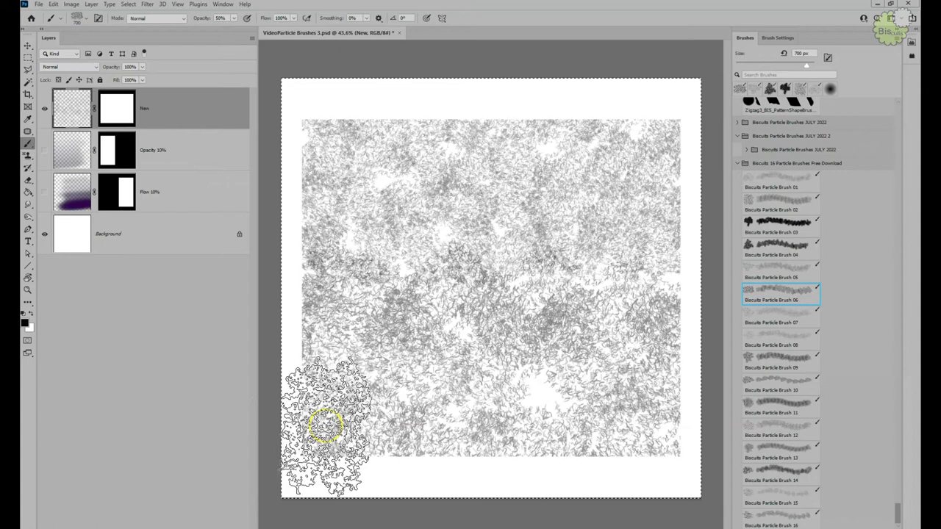
key("Delete")
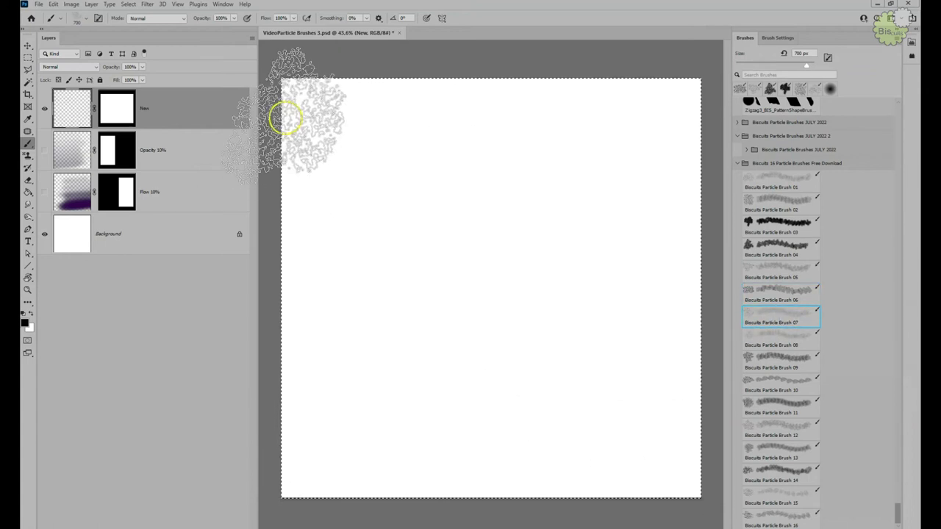
Fill the canvas with Particle Brush 07 grainy particles at 600–1000 px, clear it, and select Brush 08.
mouse_move(451, 108)
left_mouse_down()
mouse_move(652, 111)
mouse_move(706, 122)
mouse_move(720, 141)
mouse_move(690, 175)
mouse_move(618, 196)
mouse_move(472, 196)
mouse_move(269, 216)
left_mouse_up()
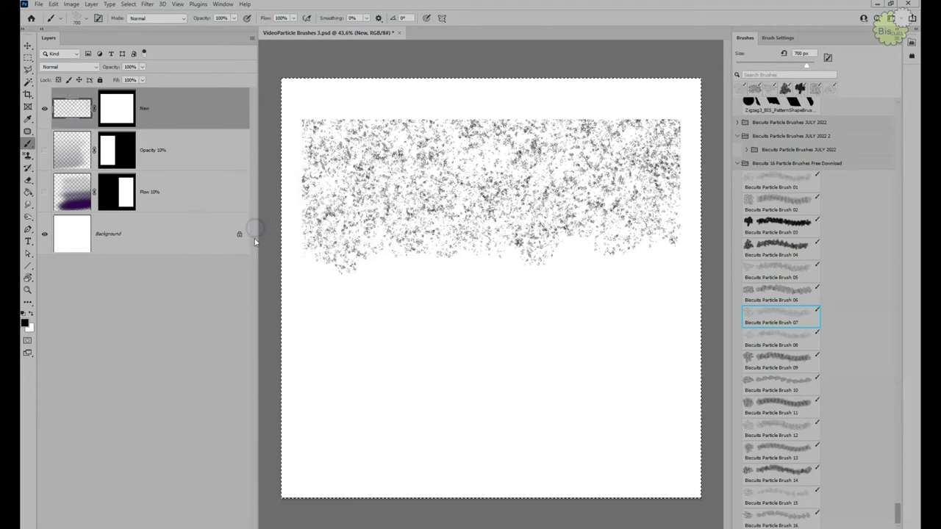
key("bracketleft")
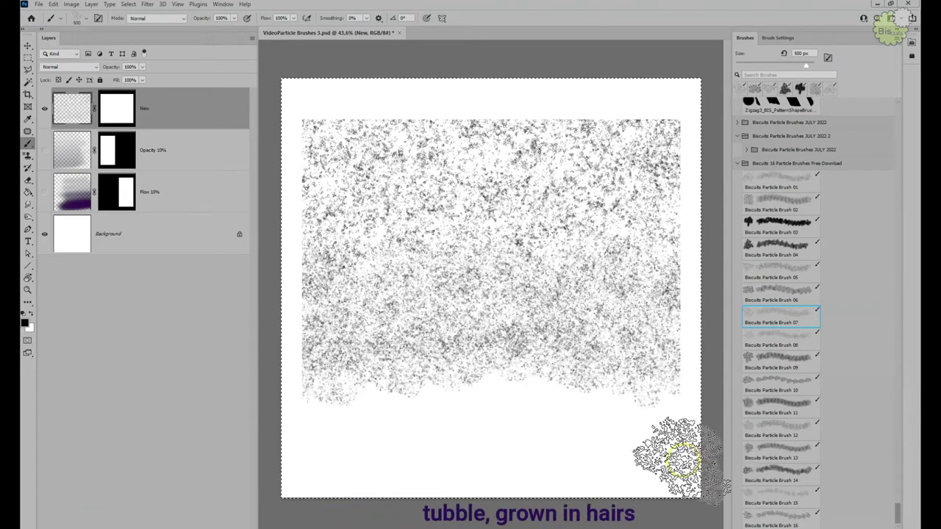
key("bracketright")
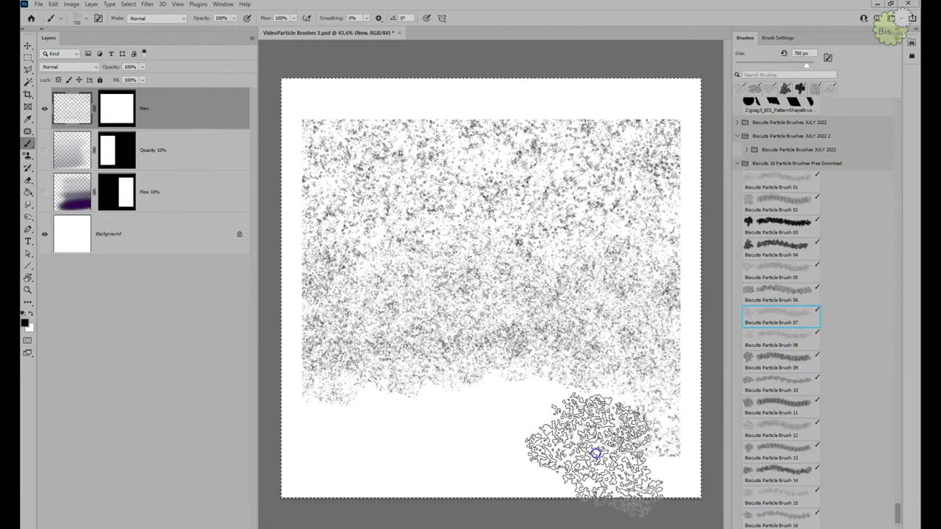
left_click(559, 449)
key("bracketright")
key("bracketright")
mouse_move(460, 433)
left_mouse_down()
mouse_move(335, 430)
mouse_move(257, 398)
mouse_move(205, 413)
mouse_move(228, 439)
mouse_move(312, 458)
mouse_move(478, 488)
mouse_move(609, 495)
mouse_move(641, 477)
mouse_move(673, 361)
mouse_move(670, 319)
mouse_move(691, 277)
mouse_move(608, 350)
mouse_move(573, 451)
mouse_move(515, 478)
left_mouse_up()
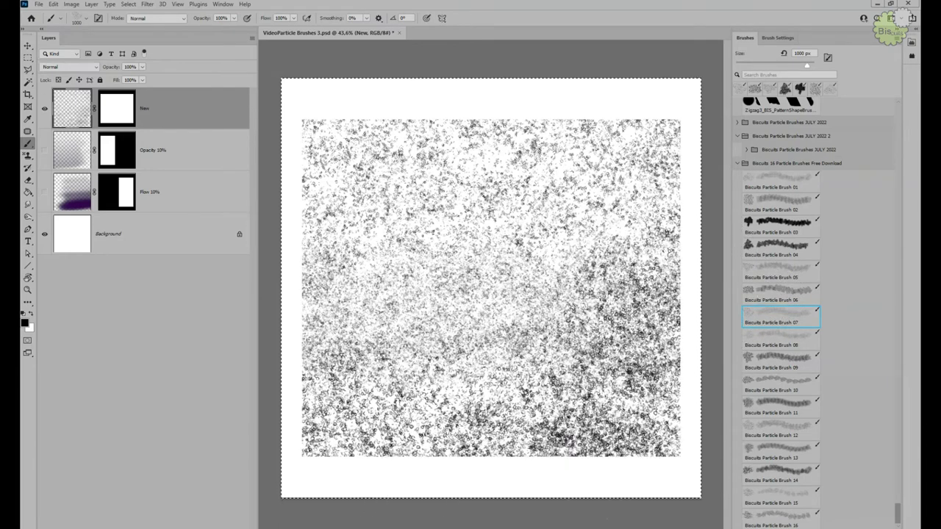
key("Delete")
left_click(796, 343)
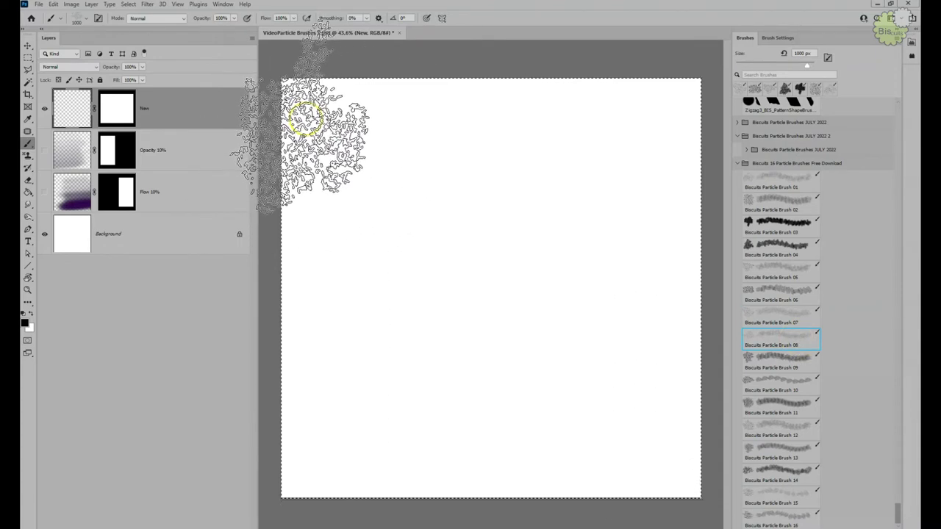
Paint Particle Brush 08 hair bands from the top down, enlarging to 1200 px for the lower right.
left_click_drag(305, 111, 712, 115)
mouse_move(744, 152)
left_mouse_down()
mouse_move(687, 166)
mouse_move(353, 187)
mouse_move(286, 208)
mouse_move(260, 234)
mouse_move(286, 253)
mouse_move(406, 253)
mouse_move(550, 235)
mouse_move(596, 248)
mouse_move(662, 242)
left_mouse_up()
mouse_move(710, 261)
left_mouse_down()
mouse_move(544, 302)
mouse_move(230, 309)
mouse_move(164, 359)
left_mouse_up()
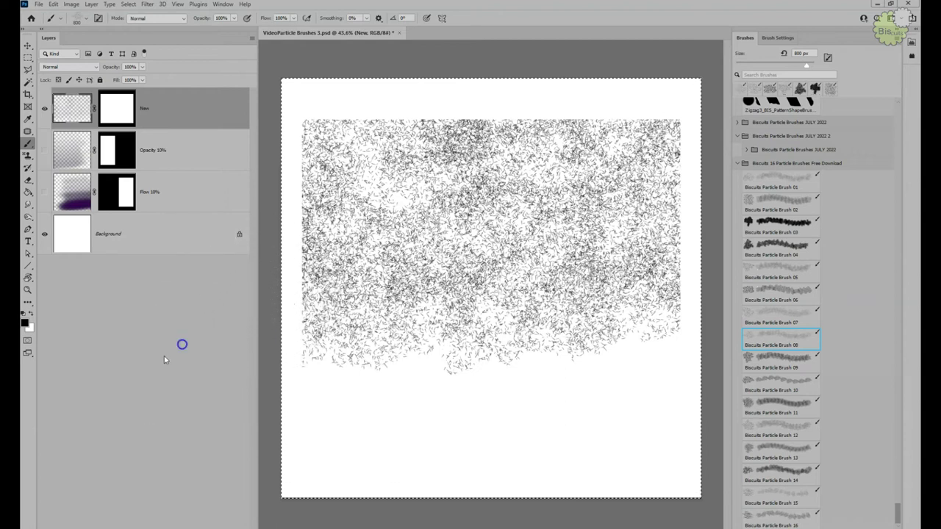
key("bracketright")
key("bracketright")
key("bracketright")
key("bracketright")
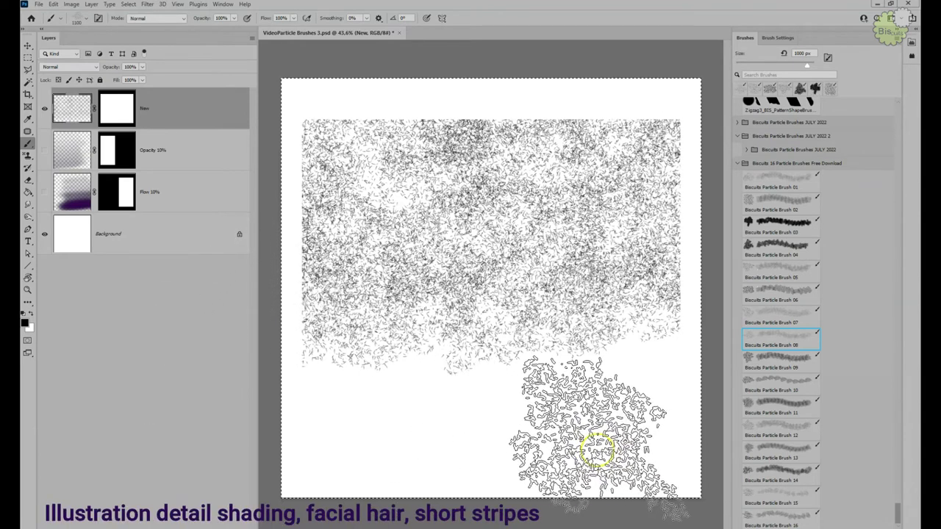
mouse_move(643, 451)
left_mouse_down()
mouse_move(662, 419)
mouse_move(632, 390)
mouse_move(620, 416)
mouse_move(538, 423)
mouse_move(267, 395)
mouse_move(218, 411)
mouse_move(267, 471)
left_mouse_up()
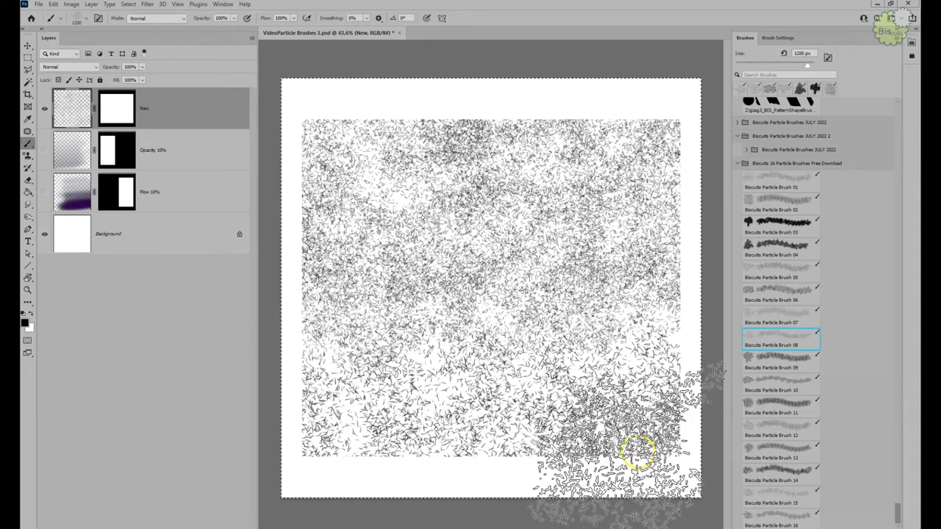
Shrink the brush and layer extra hair strokes to darken the lower canvas.
key("bracketleft")
key("bracketleft")
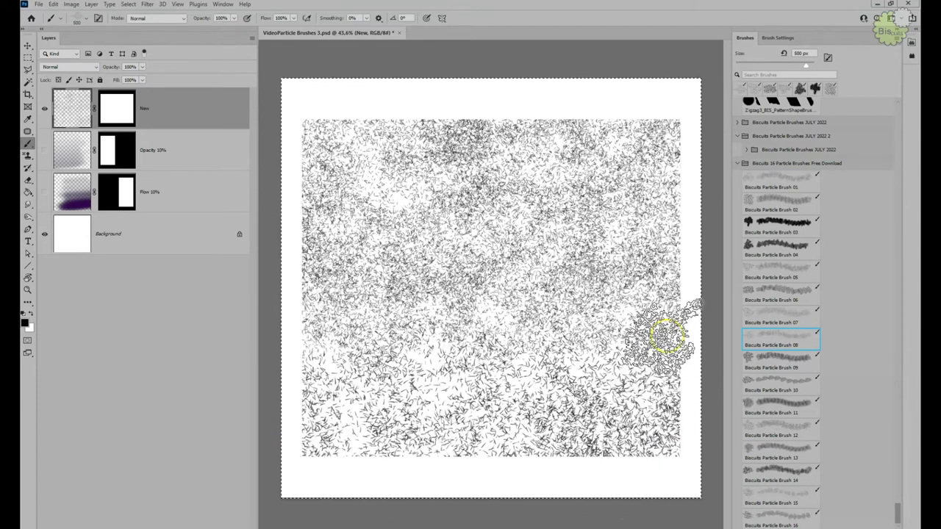
left_click_drag(645, 334, 499, 335)
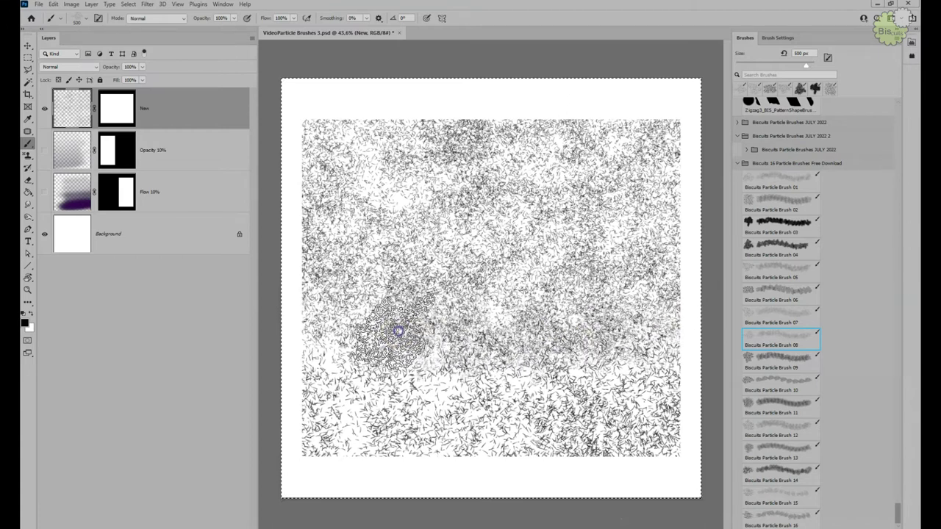
left_click_drag(314, 371, 675, 362)
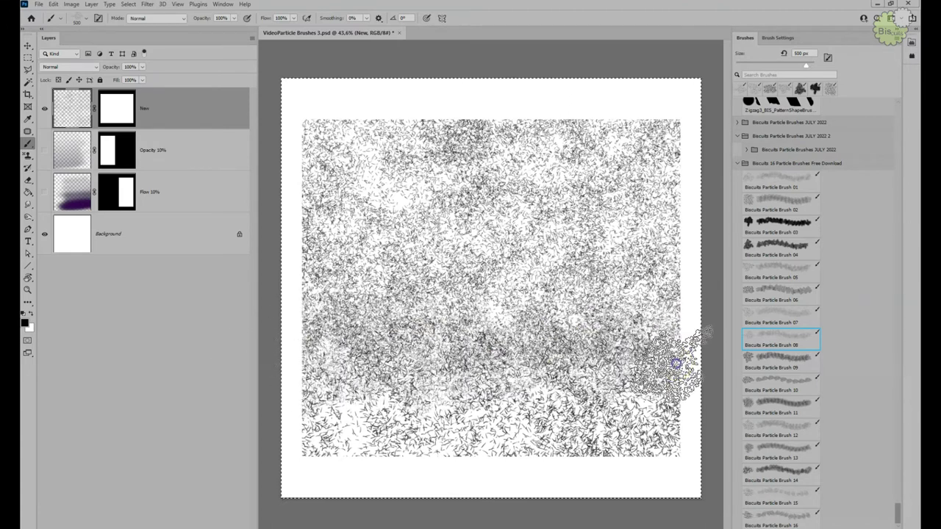
mouse_move(613, 386)
left_mouse_down()
mouse_move(332, 392)
mouse_move(271, 403)
left_mouse_up()
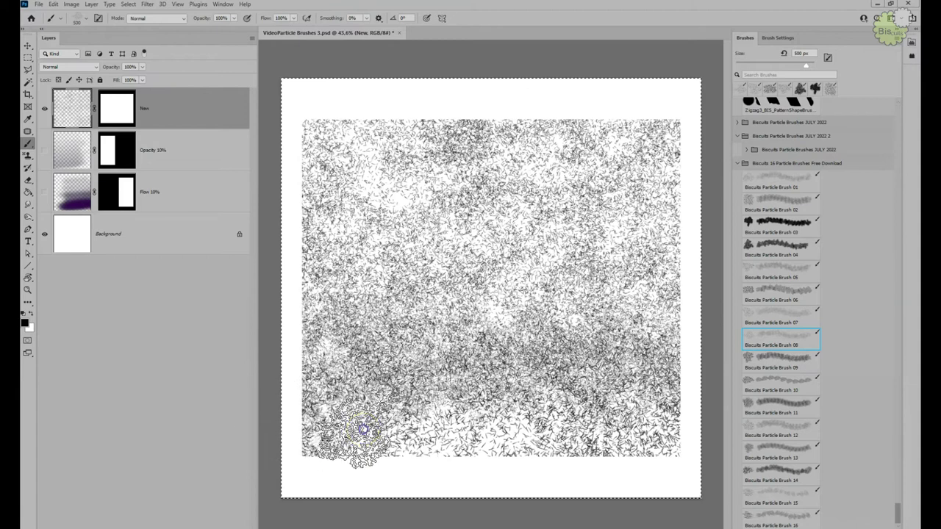
left_click_drag(363, 430, 624, 417)
mouse_move(713, 437)
left_mouse_down()
mouse_move(645, 448)
mouse_move(330, 439)
left_mouse_up()
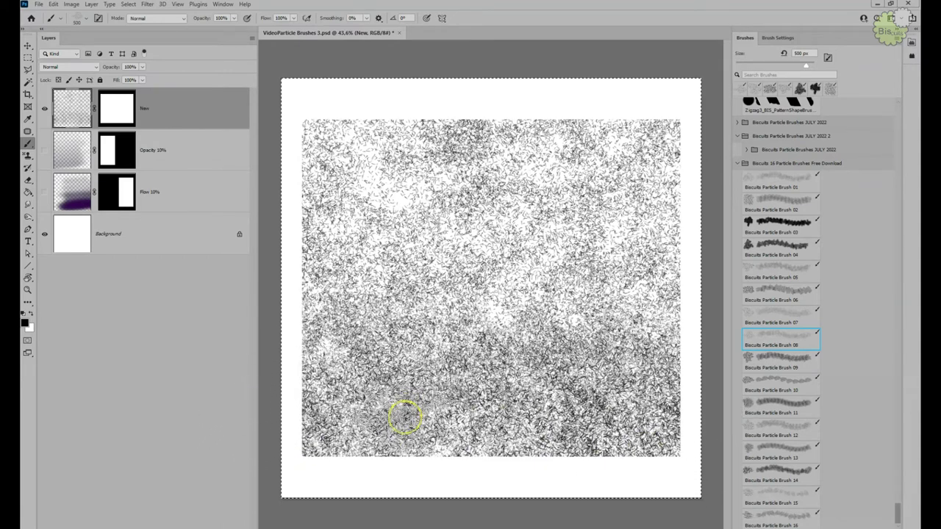
Clear the hair strokes and paint a Brush 09 fur band across the upper canvas.
key("Delete")
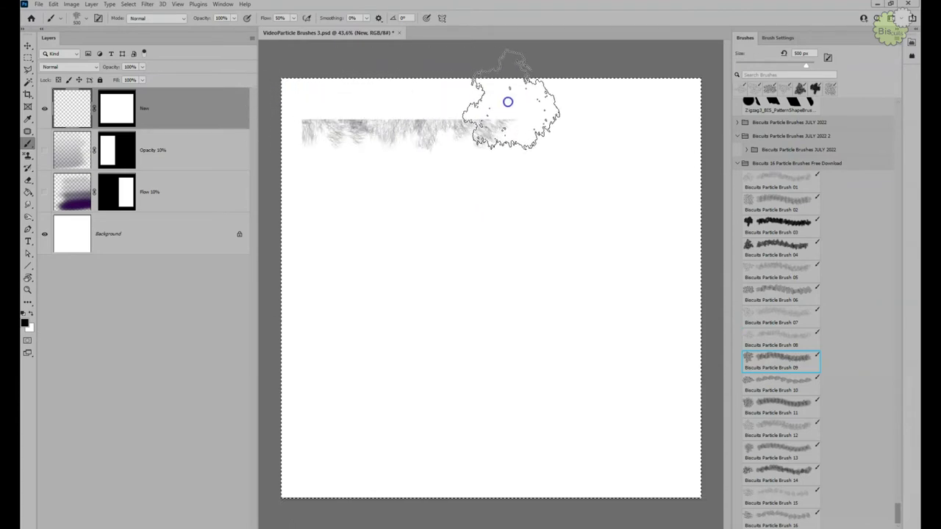
left_click_drag(641, 161, 436, 164)
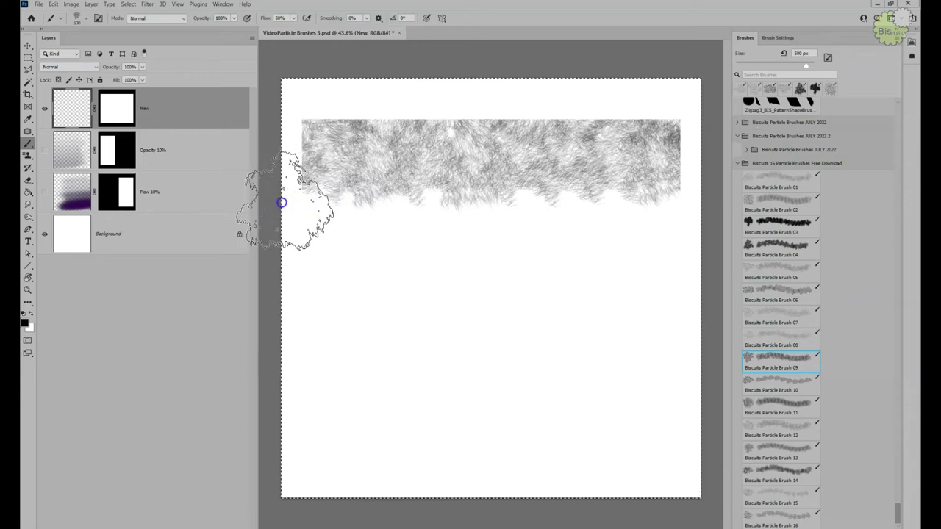
left_click_drag(385, 206, 632, 214)
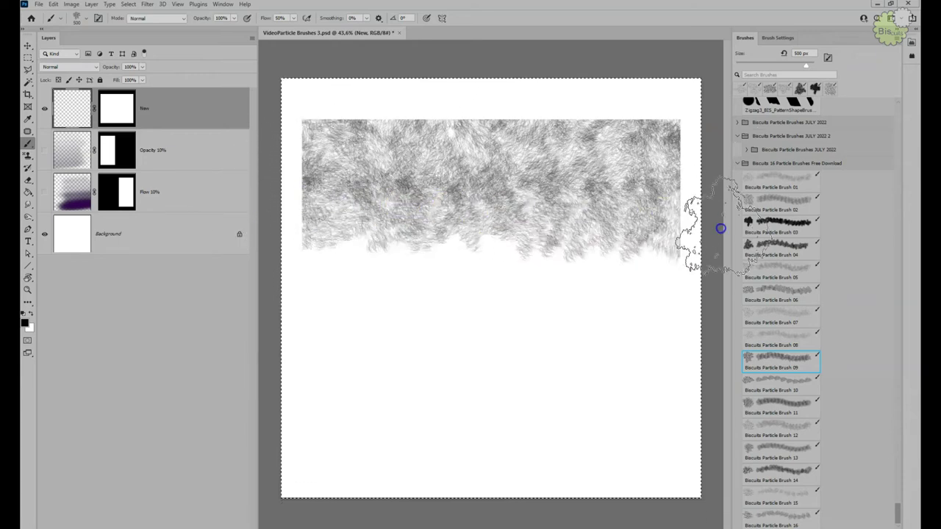
left_click_drag(621, 255, 483, 258)
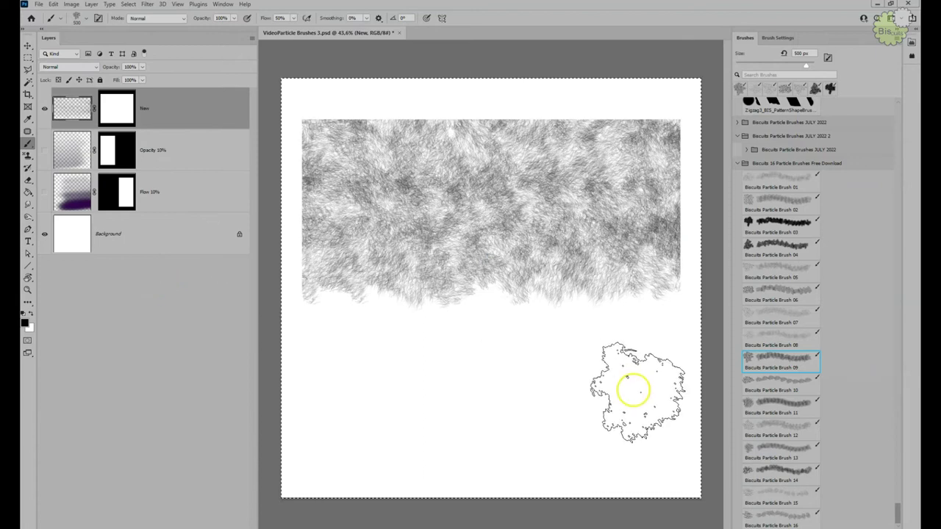
Paint fur over the lower canvas, darkening the lower left, then clear the fur.
mouse_move(668, 420)
left_mouse_down()
mouse_move(499, 446)
mouse_move(340, 437)
mouse_move(249, 397)
mouse_move(244, 378)
mouse_move(262, 356)
mouse_move(327, 337)
mouse_move(563, 350)
mouse_move(664, 341)
mouse_move(711, 321)
left_mouse_up()
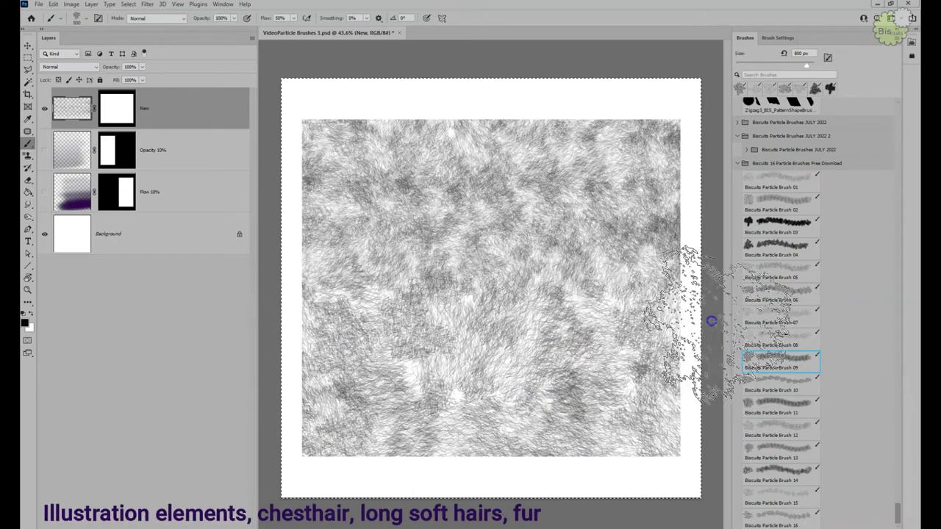
mouse_move(718, 378)
left_mouse_down()
mouse_move(463, 403)
mouse_move(414, 378)
left_mouse_up()
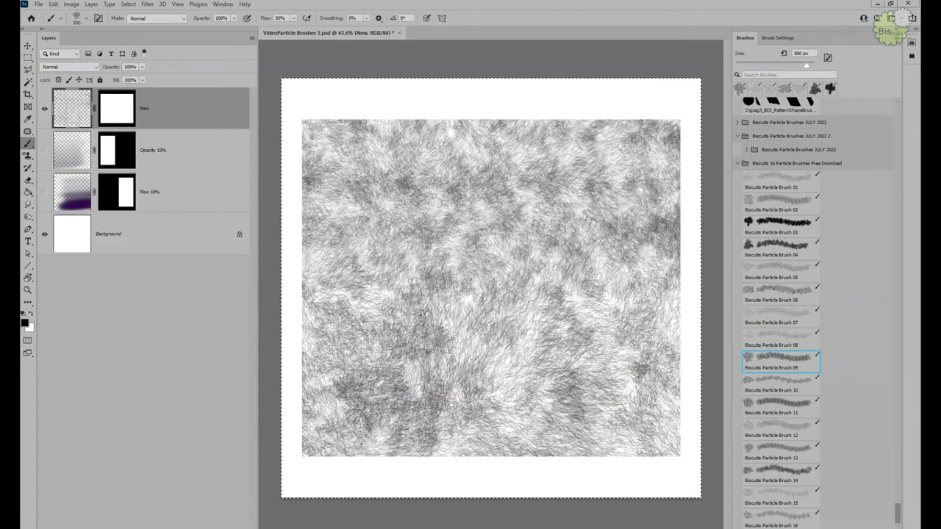
key("Delete")
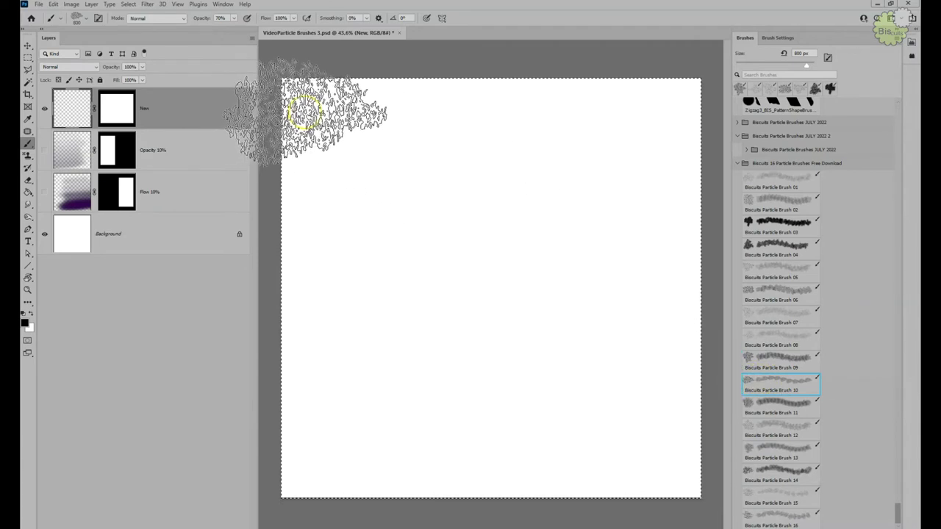
Paint Brush 10 grass across the top and upper-middle of the canvas.
left_click_drag(457, 119, 568, 116)
mouse_move(767, 133)
left_mouse_down()
mouse_move(719, 186)
mouse_move(503, 172)
mouse_move(338, 183)
left_mouse_up()
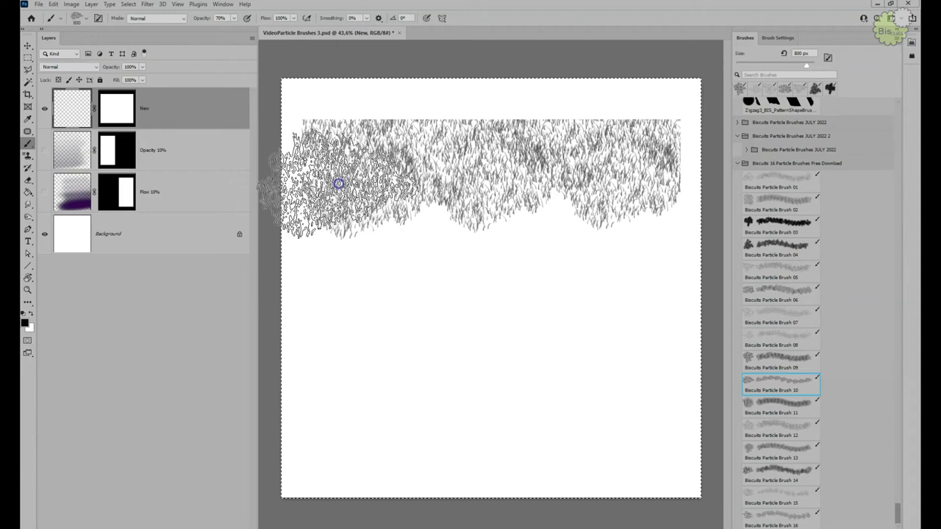
mouse_move(276, 211)
left_mouse_down()
mouse_move(258, 250)
mouse_move(284, 261)
mouse_move(453, 240)
mouse_move(572, 243)
mouse_move(571, 234)
mouse_move(656, 268)
mouse_move(672, 242)
left_mouse_up()
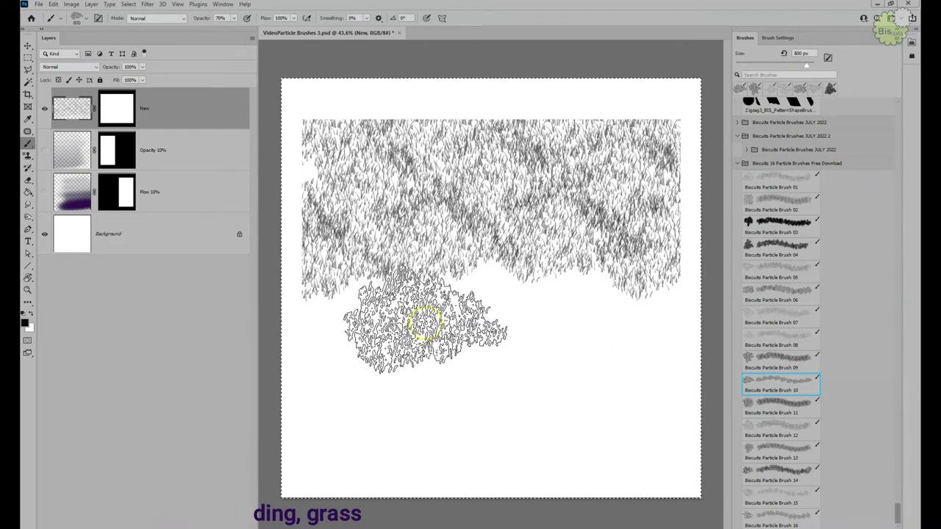
Enlarge the brush, fill the lower canvas and middle gaps with grass, then clear and begin a new stroke.
key("bracketright")
key("bracketright")
key("bracketright")
key("bracketright")
mouse_move(640, 336)
left_mouse_down()
mouse_move(576, 357)
mouse_move(337, 338)
mouse_move(299, 356)
mouse_move(291, 425)
mouse_move(302, 441)
mouse_move(457, 452)
mouse_move(501, 445)
mouse_move(565, 407)
mouse_move(587, 430)
mouse_move(657, 448)
left_mouse_up()
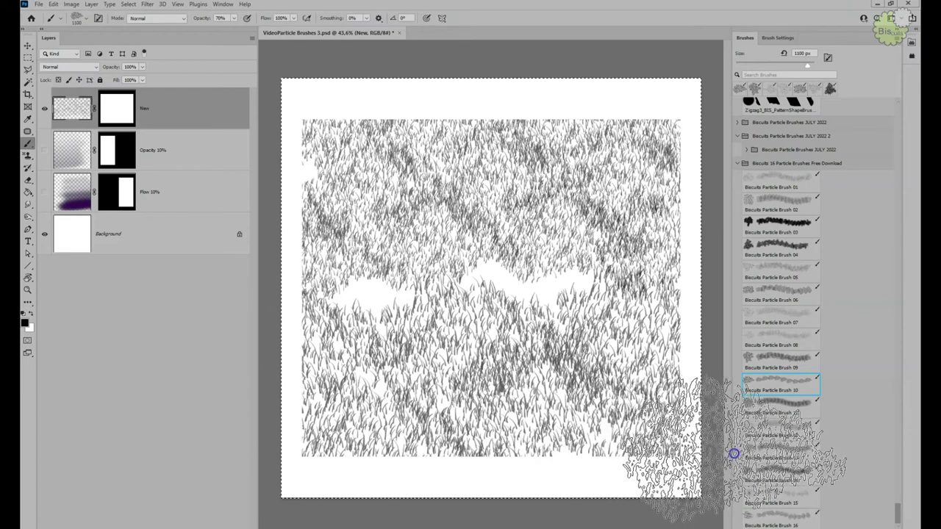
mouse_move(667, 389)
left_mouse_down()
mouse_move(582, 319)
mouse_move(587, 307)
mouse_move(567, 294)
mouse_move(378, 300)
left_mouse_up()
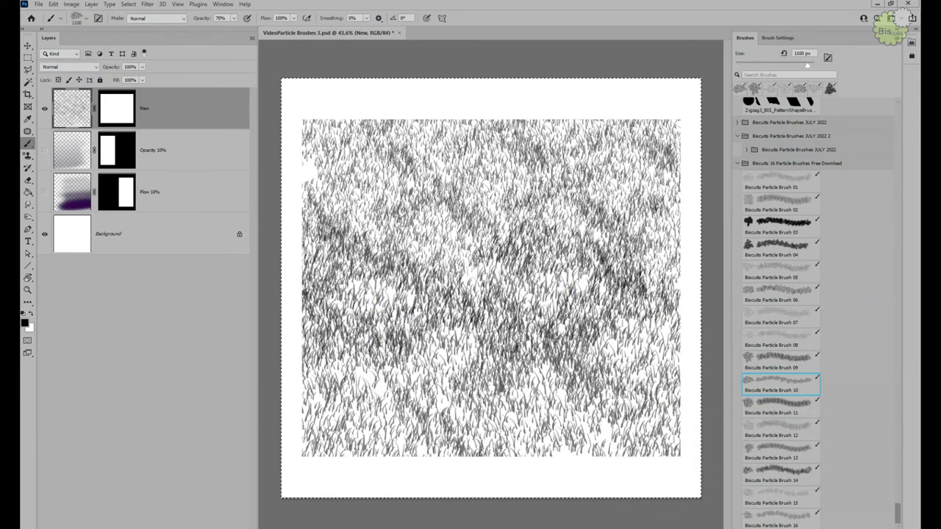
key("Delete")
left_click_drag(548, 290, 592, 221)
Dismiss the notification, paint Brush 11 hair across the canvas at 1100 px, darkest on top, then clear it.
left_click(640, 420)
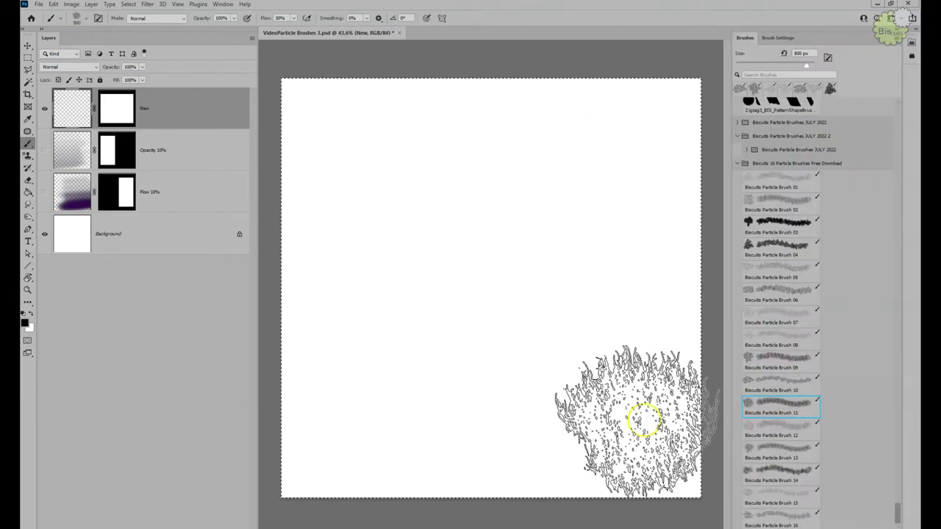
mouse_move(662, 416)
left_mouse_down()
mouse_move(510, 433)
mouse_move(425, 427)
mouse_move(299, 408)
mouse_move(277, 388)
mouse_move(317, 332)
mouse_move(357, 316)
mouse_move(478, 305)
mouse_move(670, 314)
mouse_move(695, 304)
mouse_move(718, 269)
mouse_move(684, 204)
mouse_move(697, 182)
mouse_move(635, 213)
mouse_move(539, 228)
mouse_move(293, 218)
mouse_move(263, 227)
mouse_move(235, 282)
mouse_move(240, 313)
mouse_move(218, 330)
left_mouse_up()
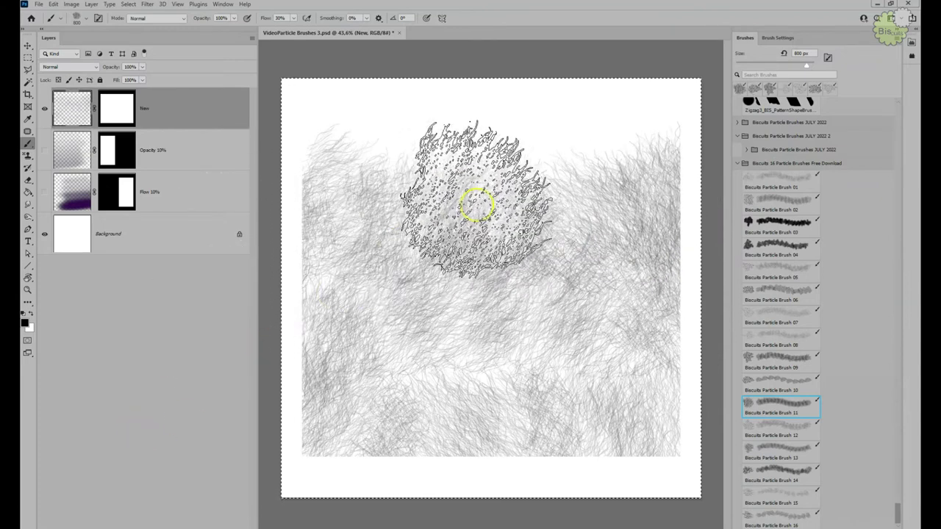
key("bracketright")
key("bracketright")
key("bracketright")
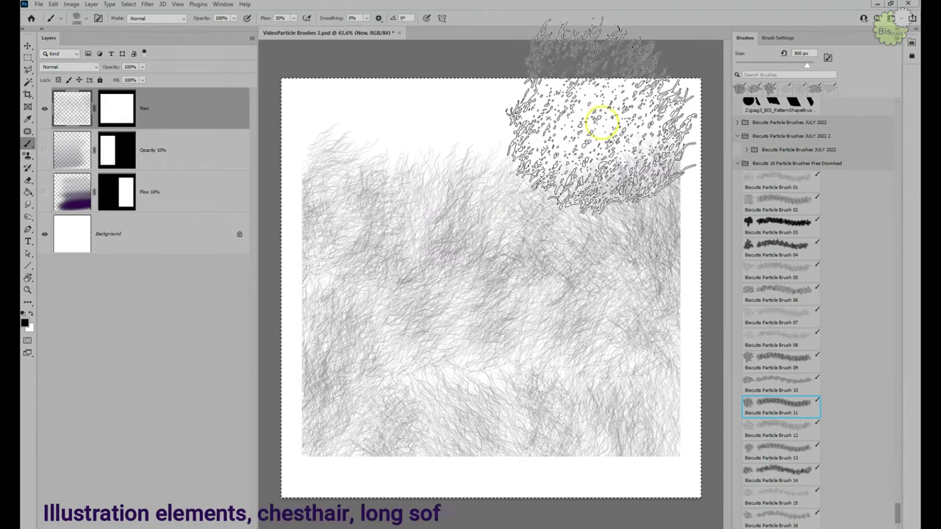
mouse_move(651, 105)
left_mouse_down()
mouse_move(294, 122)
mouse_move(193, 141)
left_mouse_up()
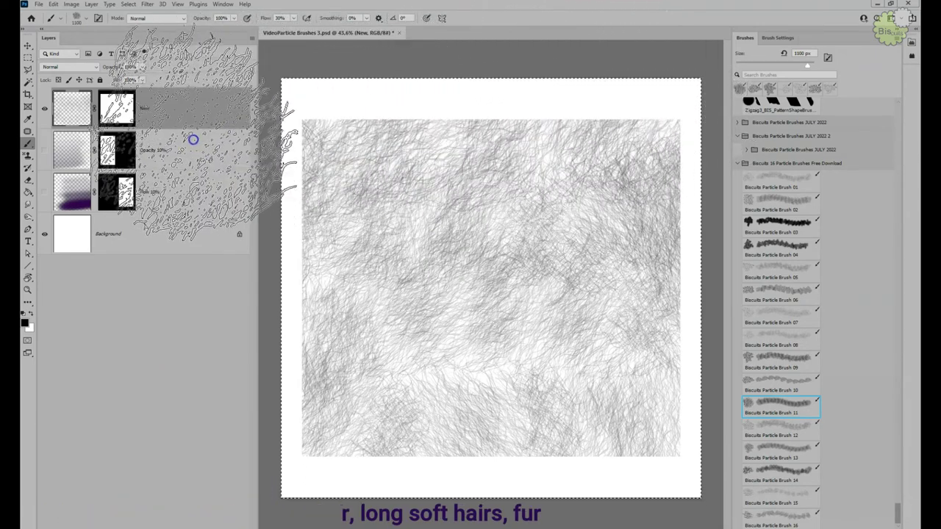
left_click(326, 131)
mouse_move(326, 131)
left_mouse_down()
mouse_move(607, 135)
mouse_move(695, 148)
mouse_move(703, 172)
mouse_move(291, 186)
mouse_move(214, 212)
mouse_move(217, 247)
mouse_move(718, 158)
mouse_move(707, 126)
mouse_move(552, 125)
mouse_move(386, 135)
mouse_move(266, 180)
mouse_move(232, 257)
mouse_move(238, 307)
mouse_move(253, 334)
mouse_move(226, 274)
mouse_move(319, 186)
mouse_move(533, 158)
mouse_move(615, 170)
mouse_move(708, 205)
mouse_move(717, 245)
left_mouse_up()
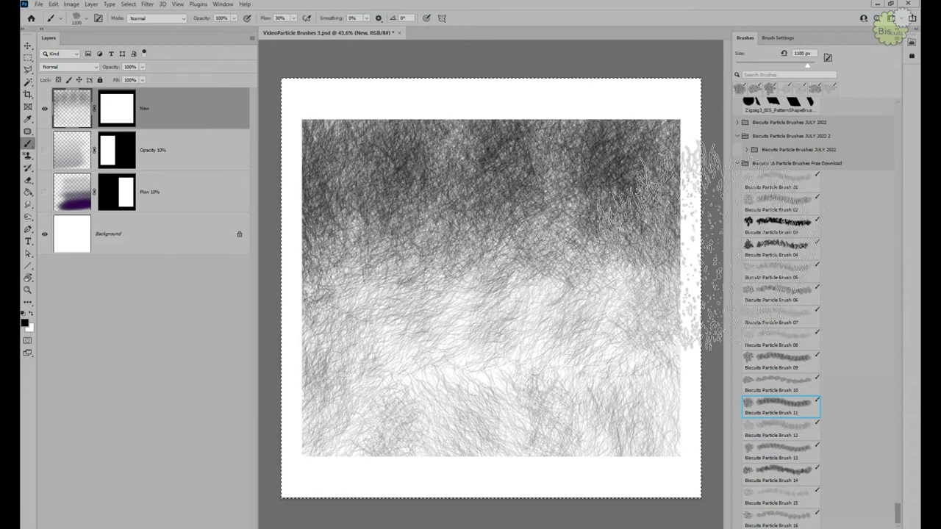
key("Delete")
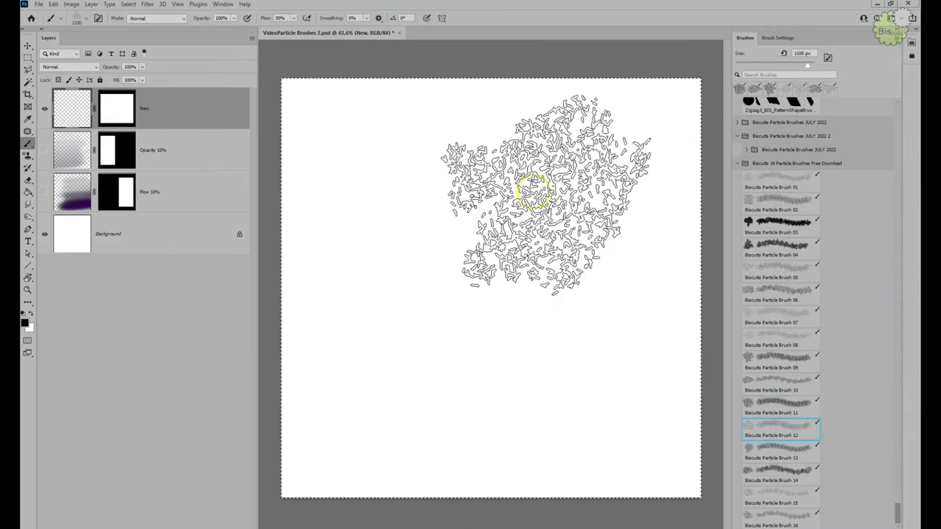
Shrink the brush to about 700 px and paint Brush 12 particle texture across the upper canvas.
key("bracketleft")
key("bracketleft")
key("bracketleft")
key("bracketleft")
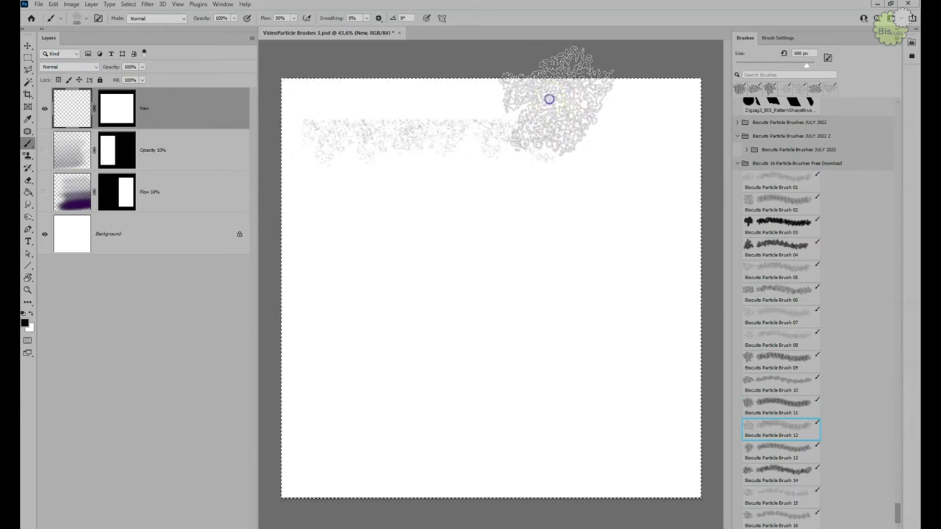
mouse_move(706, 168)
left_mouse_down()
mouse_move(565, 176)
mouse_move(415, 169)
mouse_move(264, 189)
left_mouse_up()
left_click_drag(317, 233, 630, 223)
Cover the lower canvas at 1000 then 900 px, densify the middle, then clear the layer.
key("bracketright")
key("bracketright")
key("bracketright")
key("bracketright")
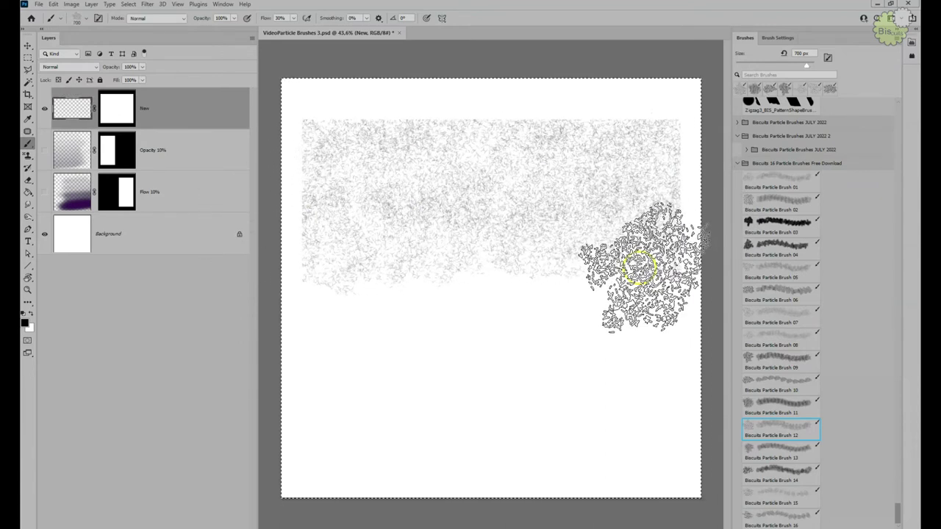
mouse_move(647, 311)
left_mouse_down()
mouse_move(358, 325)
mouse_move(294, 314)
mouse_move(204, 336)
mouse_move(347, 419)
mouse_move(705, 399)
left_mouse_up()
key("bracketleft")
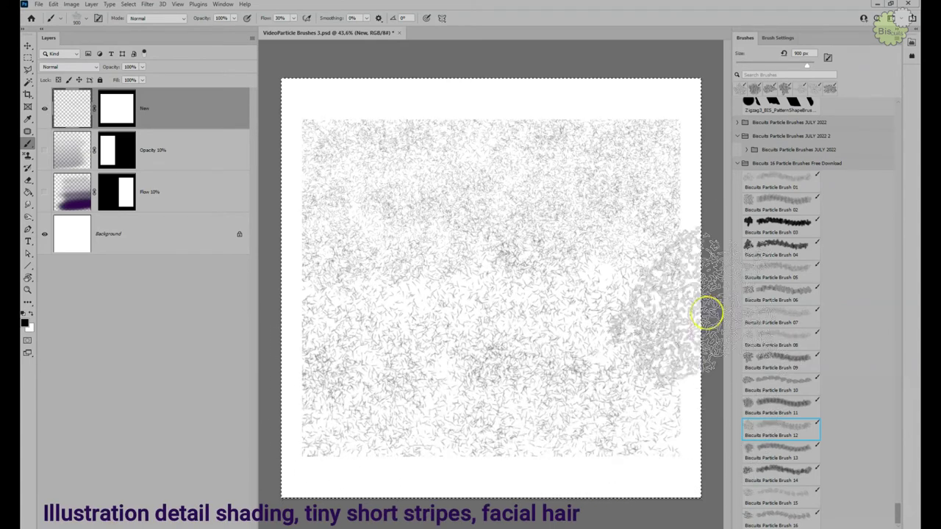
mouse_move(695, 430)
left_mouse_down()
mouse_move(558, 444)
mouse_move(314, 442)
mouse_move(276, 434)
mouse_move(267, 409)
mouse_move(356, 391)
mouse_move(677, 383)
mouse_move(671, 346)
left_mouse_up()
mouse_move(551, 353)
left_mouse_down()
mouse_move(342, 340)
mouse_move(257, 294)
mouse_move(580, 316)
mouse_move(667, 283)
mouse_move(316, 269)
mouse_move(390, 245)
mouse_move(702, 244)
left_mouse_up()
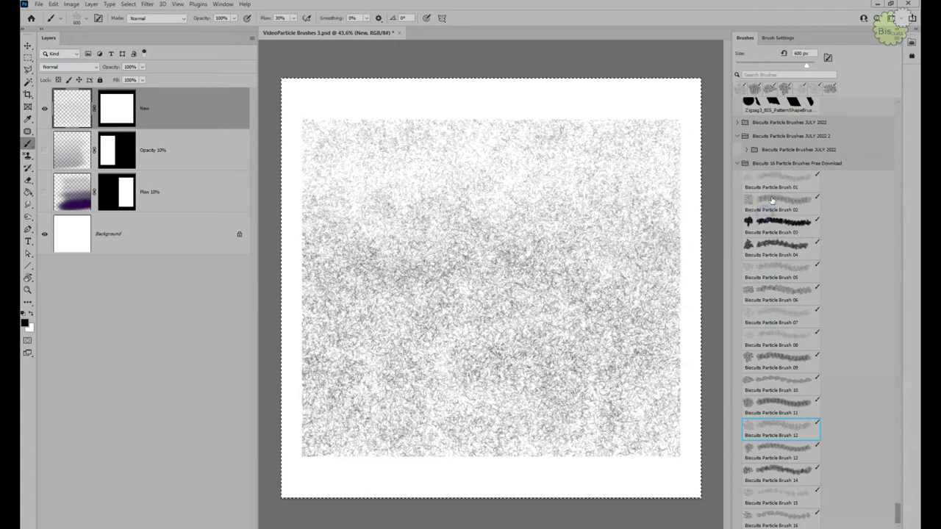
key("Delete")
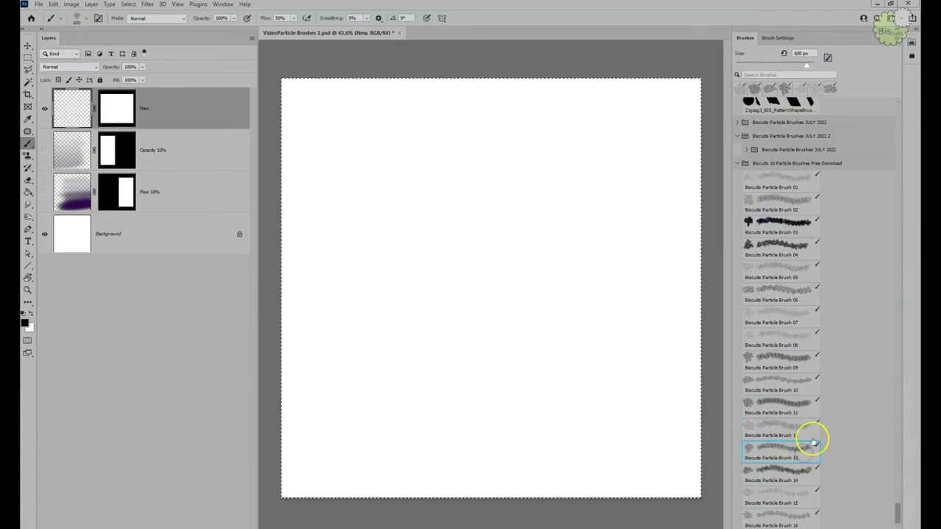
Set flow to 50% and paint Brush 13 fur bands across the top of the canvas.
key("shift+5")
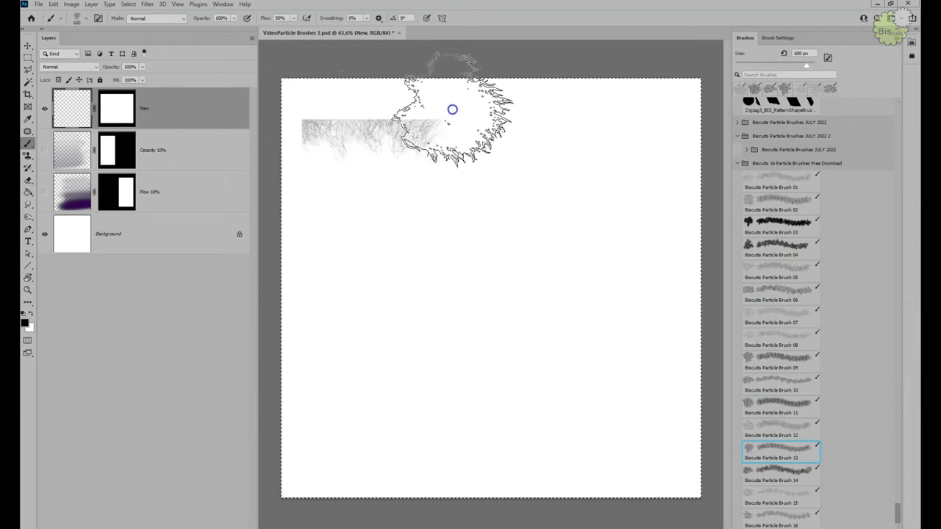
left_click_drag(452, 110, 625, 115)
mouse_move(711, 160)
left_mouse_down()
mouse_move(563, 188)
mouse_move(286, 189)
left_mouse_up()
mouse_move(303, 251)
left_mouse_down()
mouse_move(517, 243)
mouse_move(585, 265)
mouse_move(712, 256)
left_mouse_up()
left_click_drag(504, 209, 434, 142)
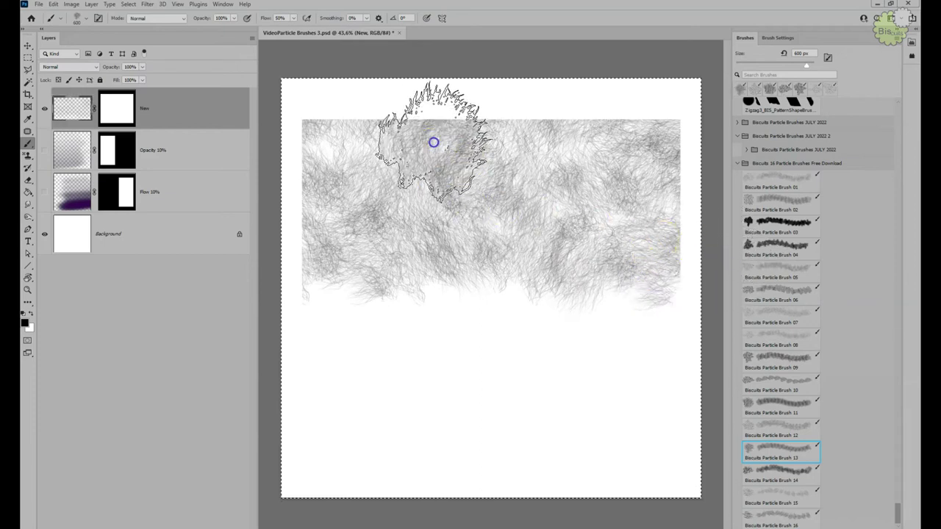
left_click(351, 153)
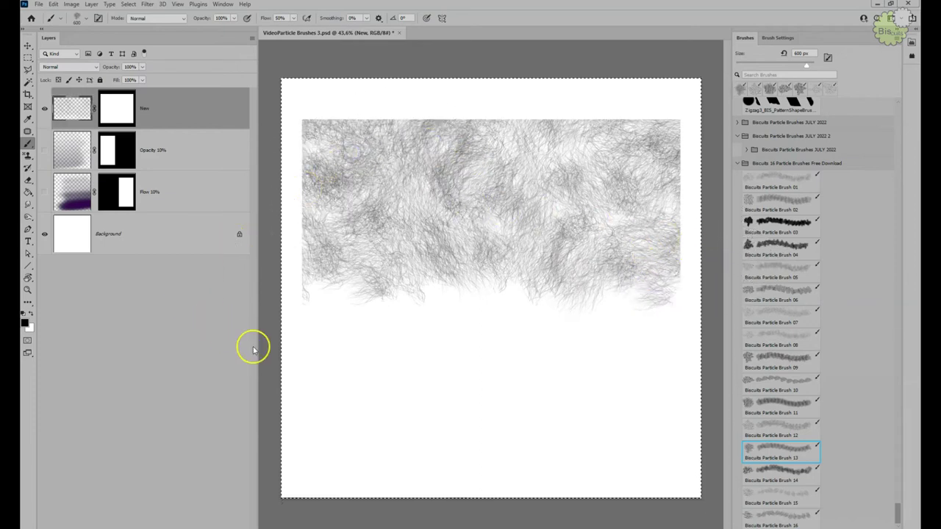
Fill the lower canvas with fur at 700 and 900 px, close the gaps, then clear the layer.
key("bracketright")
mouse_move(630, 429)
left_mouse_down()
mouse_move(667, 451)
mouse_move(609, 473)
mouse_move(517, 477)
mouse_move(430, 466)
mouse_move(361, 441)
mouse_move(310, 375)
mouse_move(284, 311)
left_mouse_up()
key("bracketright")
key("bracketright")
left_click_drag(672, 326, 598, 397)
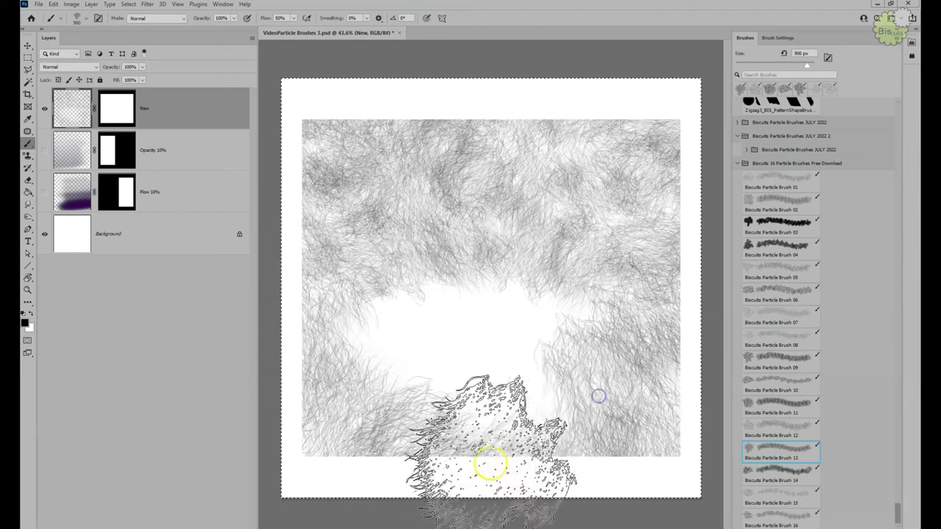
key("bracketleft")
key("bracketleft")
key("bracketleft")
key("bracketleft")
key("bracketleft")
mouse_move(370, 329)
left_mouse_down()
mouse_move(429, 301)
mouse_move(489, 296)
mouse_move(592, 321)
mouse_move(539, 343)
mouse_move(380, 361)
mouse_move(556, 396)
mouse_move(532, 412)
mouse_move(474, 414)
mouse_move(449, 441)
left_mouse_up()
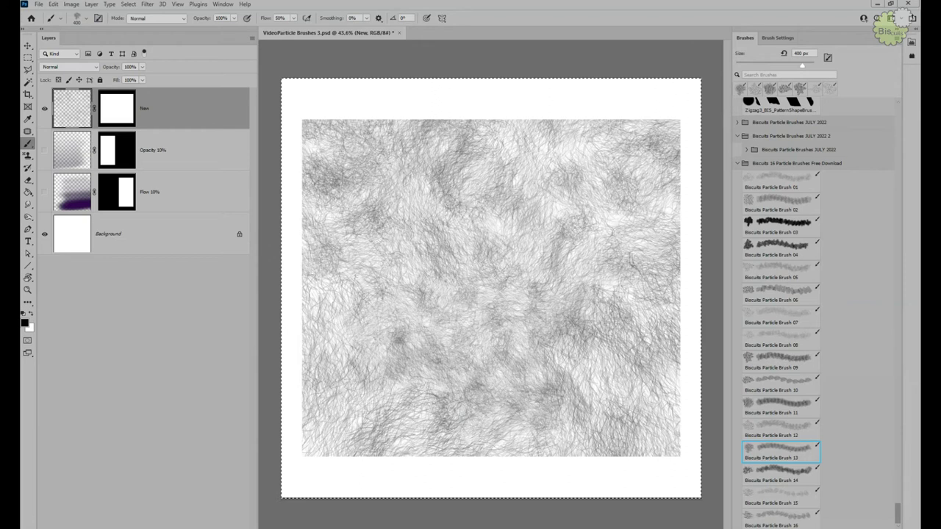
key("Delete")
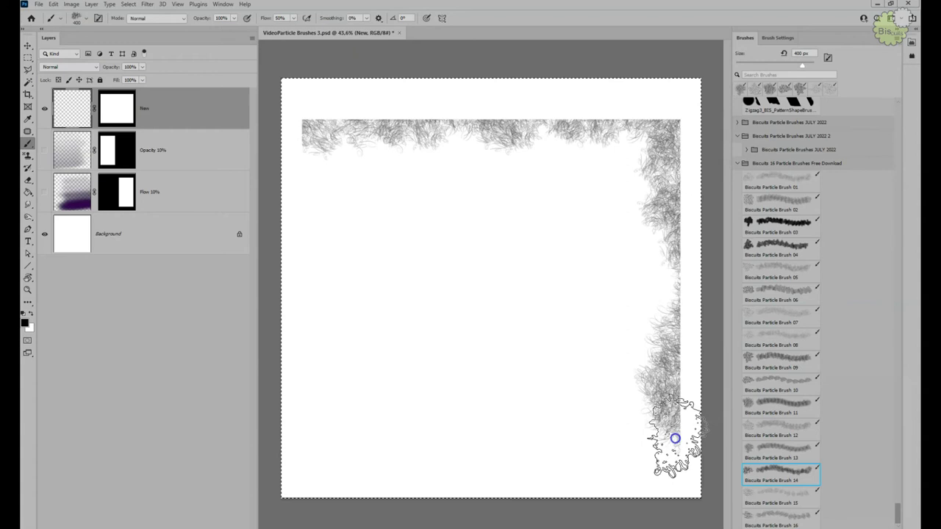
Extend the Brush 14 curly border along the bottom, darkening bottom and right edges at 800–1000 px.
left_click_drag(529, 456, 445, 455)
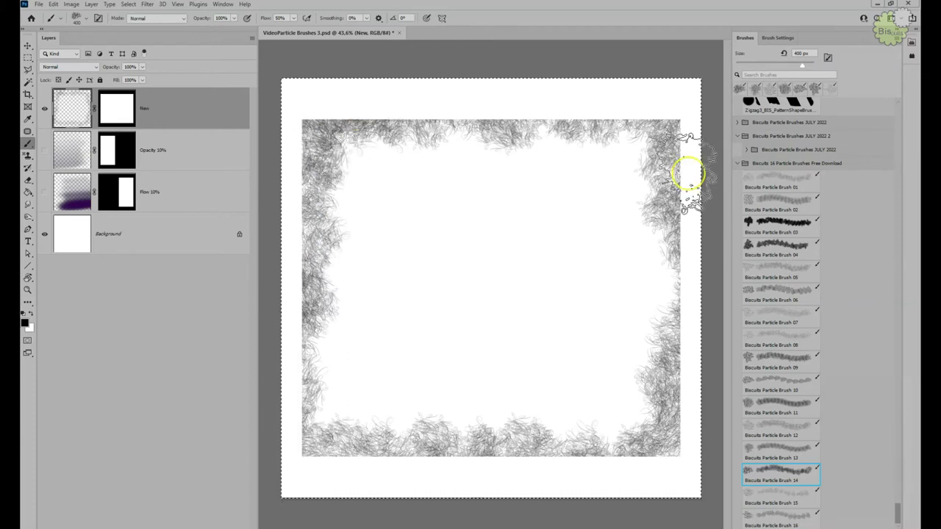
key("bracketright")
key("bracketright")
key("bracketright")
key("bracketright")
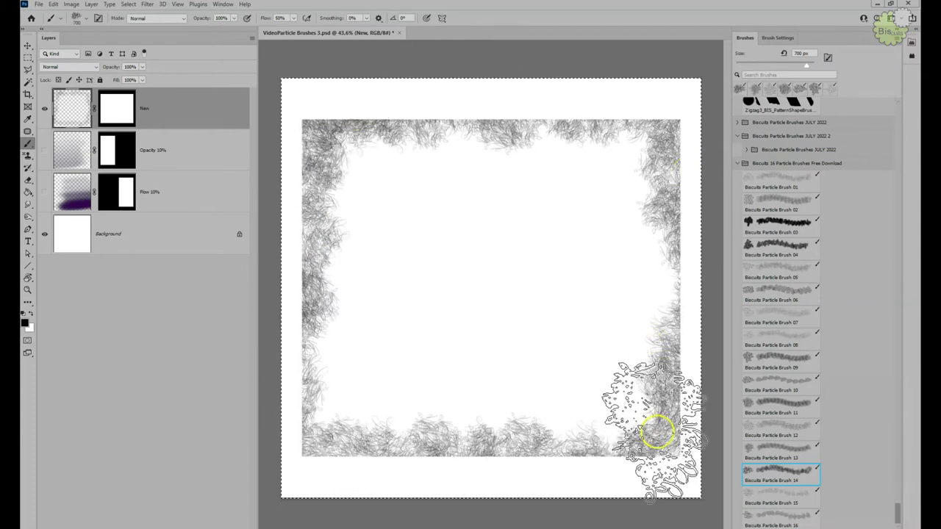
mouse_move(655, 432)
left_mouse_down()
mouse_move(590, 463)
mouse_move(386, 469)
mouse_move(312, 423)
mouse_move(261, 304)
left_mouse_up()
key("bracketright")
key("bracketright")
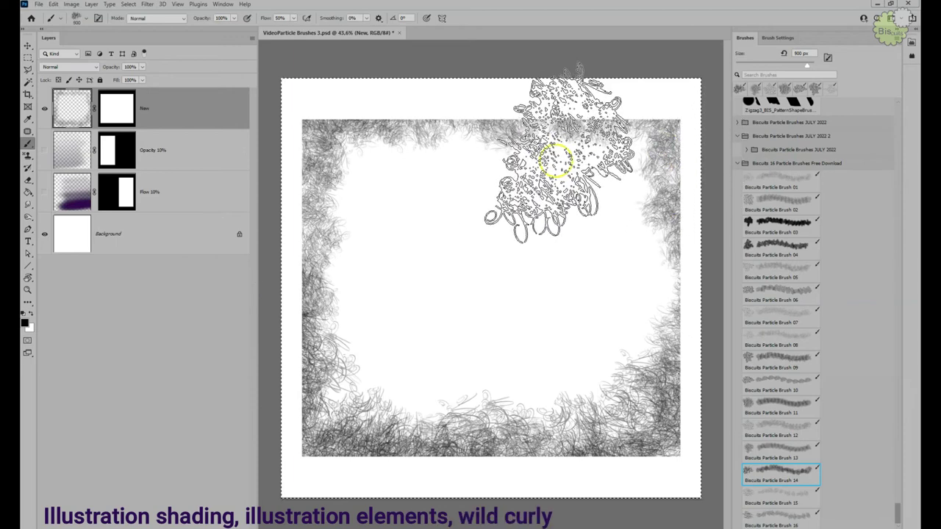
mouse_move(550, 151)
left_mouse_down()
mouse_move(626, 177)
mouse_move(665, 216)
mouse_move(703, 302)
mouse_move(714, 249)
mouse_move(664, 169)
mouse_move(609, 133)
mouse_move(527, 114)
mouse_move(419, 106)
mouse_move(311, 143)
mouse_move(264, 197)
mouse_move(362, 143)
mouse_move(440, 135)
mouse_move(684, 184)
mouse_move(698, 216)
mouse_move(672, 293)
mouse_move(674, 369)
mouse_move(664, 394)
mouse_move(436, 191)
mouse_move(406, 134)
mouse_move(319, 188)
mouse_move(317, 274)
mouse_move(333, 345)
mouse_move(381, 390)
mouse_move(480, 422)
mouse_move(603, 424)
mouse_move(675, 390)
mouse_move(674, 338)
mouse_move(700, 181)
mouse_move(581, 127)
mouse_move(494, 123)
mouse_move(429, 127)
mouse_move(336, 176)
mouse_move(370, 252)
mouse_move(428, 311)
mouse_move(498, 346)
mouse_move(576, 359)
mouse_move(619, 314)
mouse_move(518, 207)
mouse_move(454, 205)
mouse_move(407, 246)
mouse_move(407, 301)
mouse_move(479, 346)
mouse_move(598, 335)
mouse_move(610, 287)
mouse_move(499, 200)
mouse_move(522, 225)
mouse_move(673, 273)
mouse_move(661, 354)
mouse_move(597, 404)
mouse_move(478, 423)
left_mouse_up()
At 900 px, darken the curly texture across the lower, left, top and right canvas, then clear it.
key("bracketleft")
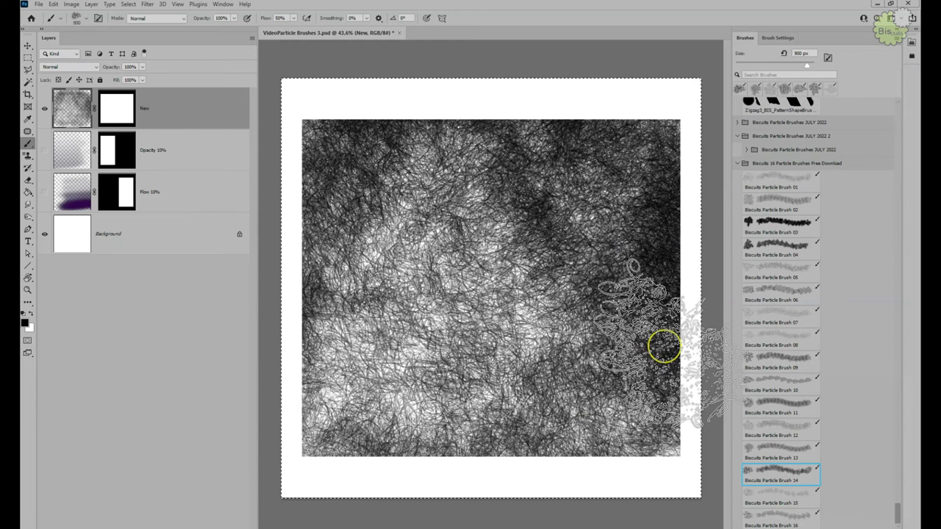
mouse_move(647, 342)
left_mouse_down()
mouse_move(615, 435)
mouse_move(497, 463)
mouse_move(645, 434)
mouse_move(631, 457)
mouse_move(406, 462)
mouse_move(564, 447)
mouse_move(324, 457)
mouse_move(400, 413)
mouse_move(263, 421)
mouse_move(344, 372)
mouse_move(313, 349)
left_mouse_up()
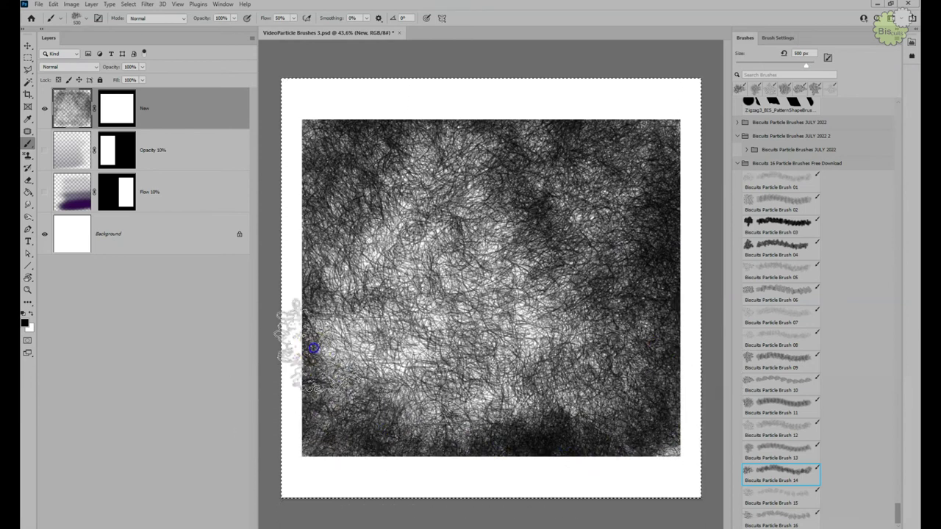
left_click_drag(342, 266, 326, 156)
mouse_move(471, 100)
left_mouse_down()
mouse_move(292, 142)
mouse_move(580, 116)
mouse_move(442, 151)
mouse_move(675, 121)
mouse_move(536, 158)
mouse_move(724, 160)
mouse_move(706, 256)
mouse_move(625, 318)
mouse_move(660, 332)
mouse_move(548, 382)
mouse_move(718, 383)
mouse_move(627, 409)
mouse_move(545, 451)
mouse_move(583, 432)
mouse_move(314, 439)
mouse_move(310, 463)
left_mouse_up()
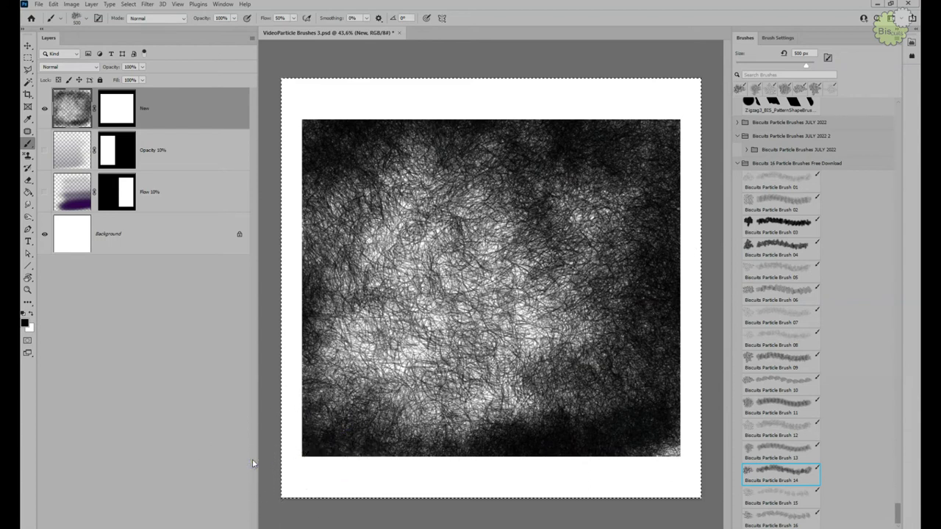
key("Delete")
Switch to Brush 15 at 800 px and scrub wispy hair strands across the top of the canvas.
left_click(757, 494)
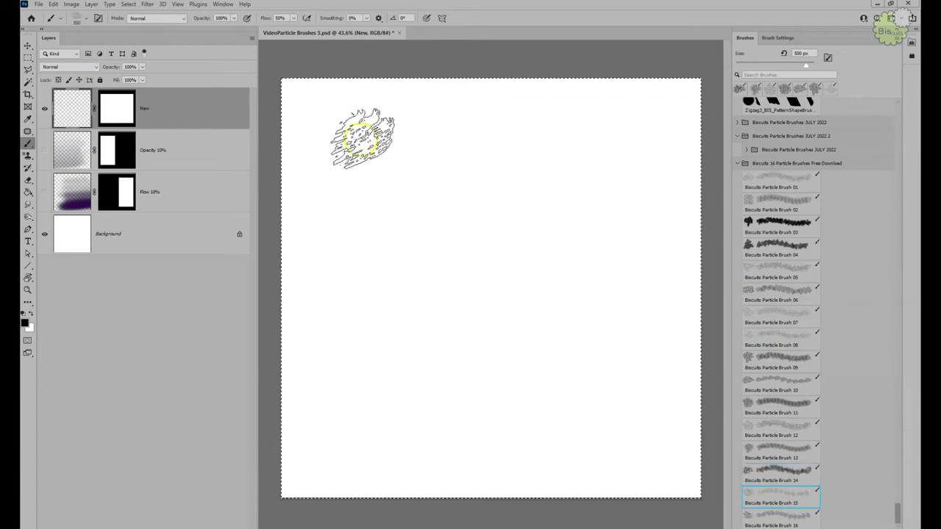
key("bracketright")
key("bracketright")
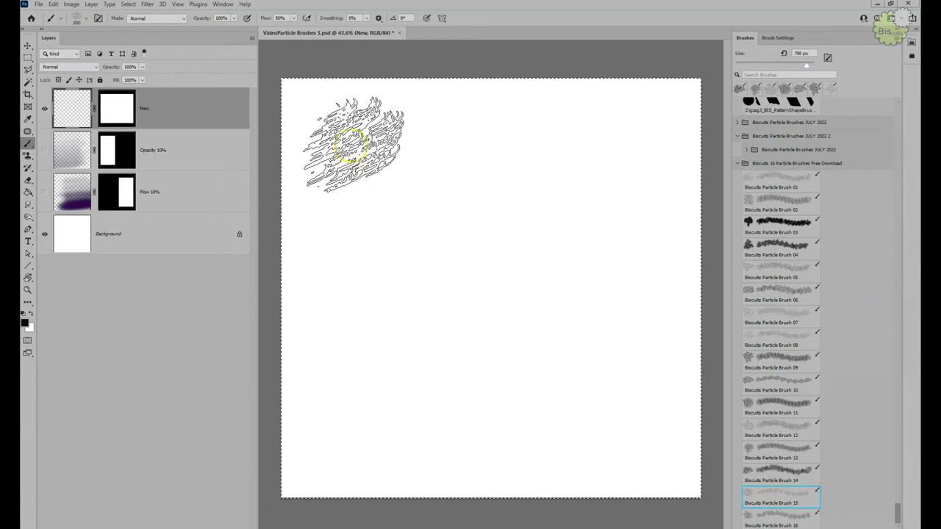
left_click_drag(329, 117, 551, 106)
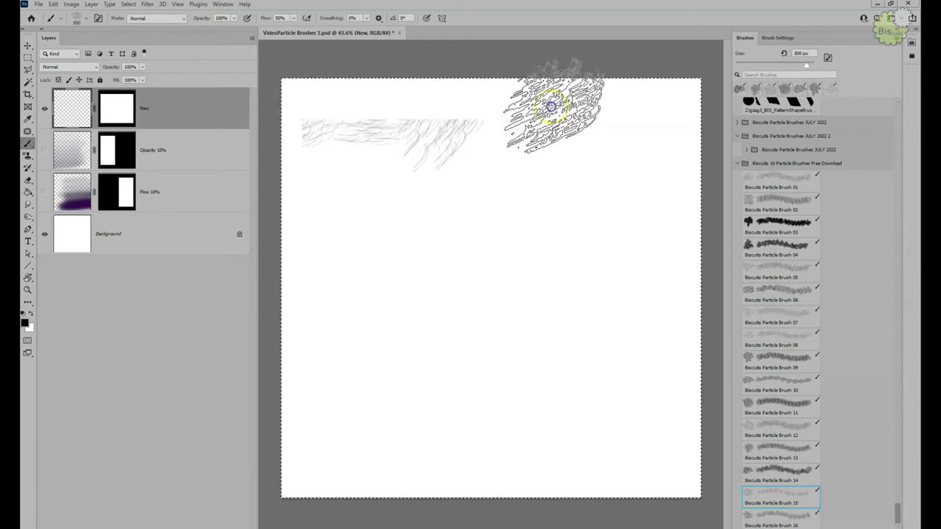
mouse_move(697, 123)
left_mouse_down()
mouse_move(399, 143)
mouse_move(175, 196)
mouse_move(622, 172)
mouse_move(556, 220)
mouse_move(179, 254)
mouse_move(735, 259)
mouse_move(276, 313)
mouse_move(750, 262)
mouse_move(406, 234)
mouse_move(142, 233)
mouse_move(752, 151)
mouse_move(143, 147)
mouse_move(609, 130)
mouse_move(441, 209)
mouse_move(497, 234)
mouse_move(409, 269)
mouse_move(445, 304)
mouse_move(730, 298)
mouse_move(114, 325)
mouse_move(745, 309)
mouse_move(216, 279)
mouse_move(722, 255)
mouse_move(170, 261)
left_mouse_up()
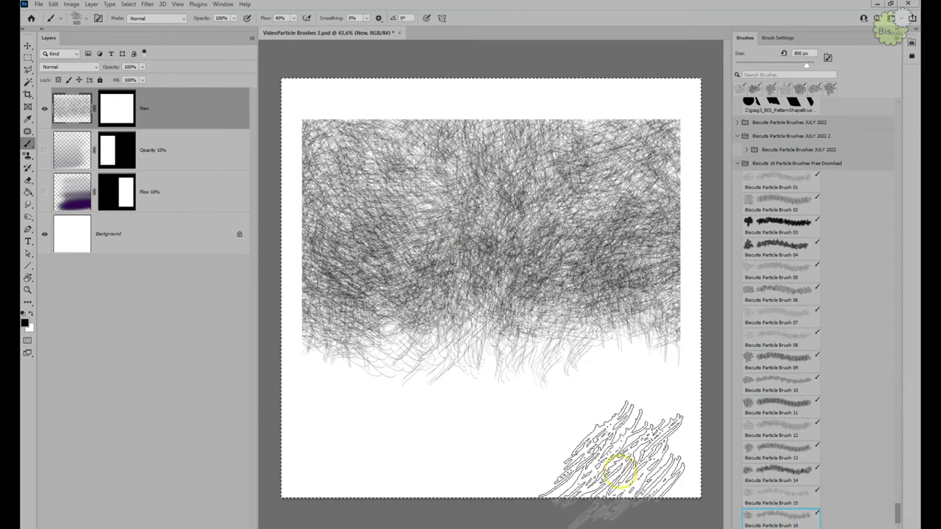
Paint Brush 16 grass-like strands across the lower band, shrinking to 400 px to build density.
mouse_move(686, 467)
left_mouse_down()
mouse_move(204, 460)
mouse_move(172, 451)
mouse_move(598, 446)
mouse_move(776, 432)
mouse_move(137, 431)
left_mouse_up()
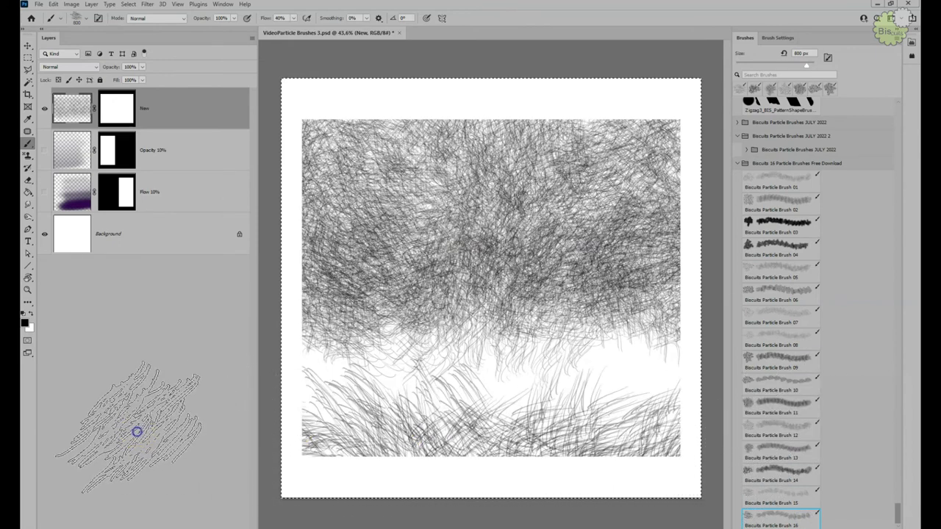
left_click_drag(256, 426, 535, 404)
key("bracketleft")
key("bracketleft")
key("bracketleft")
key("bracketleft")
left_click_drag(688, 383, 323, 387)
mouse_move(396, 361)
left_mouse_down()
mouse_move(748, 352)
mouse_move(712, 341)
mouse_move(408, 349)
mouse_move(158, 317)
mouse_move(232, 349)
mouse_move(192, 366)
mouse_move(517, 363)
mouse_move(721, 379)
mouse_move(322, 395)
mouse_move(137, 427)
mouse_move(569, 404)
mouse_move(700, 413)
mouse_move(545, 431)
mouse_move(200, 441)
mouse_move(203, 449)
mouse_move(726, 444)
mouse_move(194, 444)
mouse_move(313, 412)
mouse_move(745, 412)
mouse_move(351, 403)
mouse_move(210, 336)
mouse_move(785, 341)
left_mouse_up()
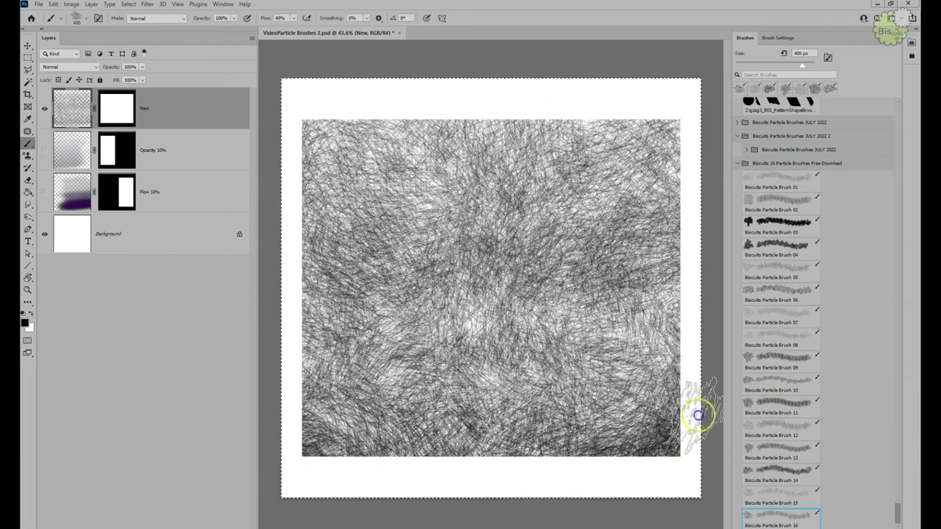
Darken the canvas bottom at 900 px, then switch back to Brush 15 and darken the left side.
left_click_drag(660, 468, 498, 472)
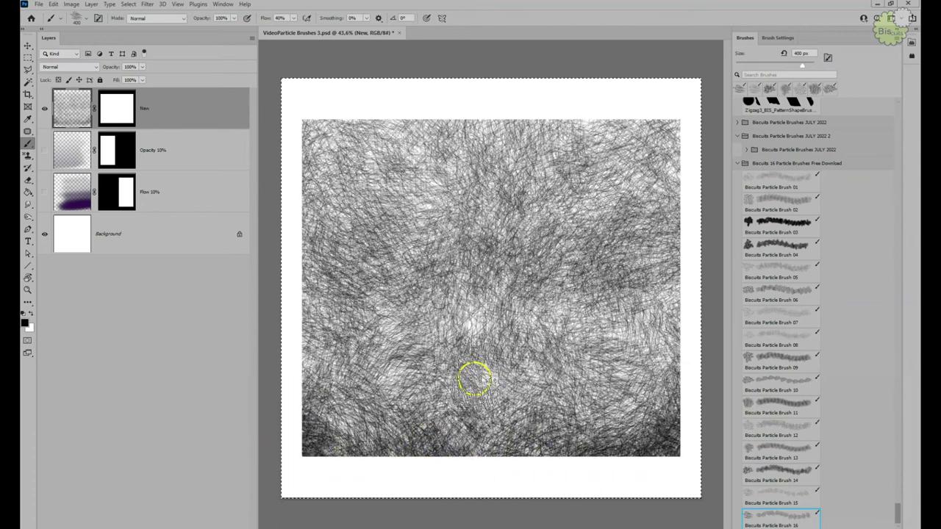
key("bracketright")
key("bracketright")
key("bracketright")
mouse_move(624, 428)
left_mouse_down()
mouse_move(524, 448)
mouse_move(420, 451)
mouse_move(298, 446)
mouse_move(251, 419)
mouse_move(290, 368)
mouse_move(269, 336)
mouse_move(227, 326)
mouse_move(286, 310)
mouse_move(343, 385)
mouse_move(405, 357)
mouse_move(391, 122)
left_mouse_up()
key("comma")
mouse_move(283, 149)
left_mouse_down()
mouse_move(304, 132)
mouse_move(246, 204)
mouse_move(372, 169)
mouse_move(250, 265)
mouse_move(370, 255)
mouse_move(375, 266)
mouse_move(320, 357)
mouse_move(308, 300)
mouse_move(400, 174)
mouse_move(275, 219)
mouse_move(491, 148)
mouse_move(341, 210)
mouse_move(510, 219)
mouse_move(386, 222)
mouse_move(555, 217)
mouse_move(624, 172)
mouse_move(525, 210)
left_mouse_up()
Show the Brush Settings panel with the 900 px Brush 15 tip at 102% spacing.
left_click(797, 52)
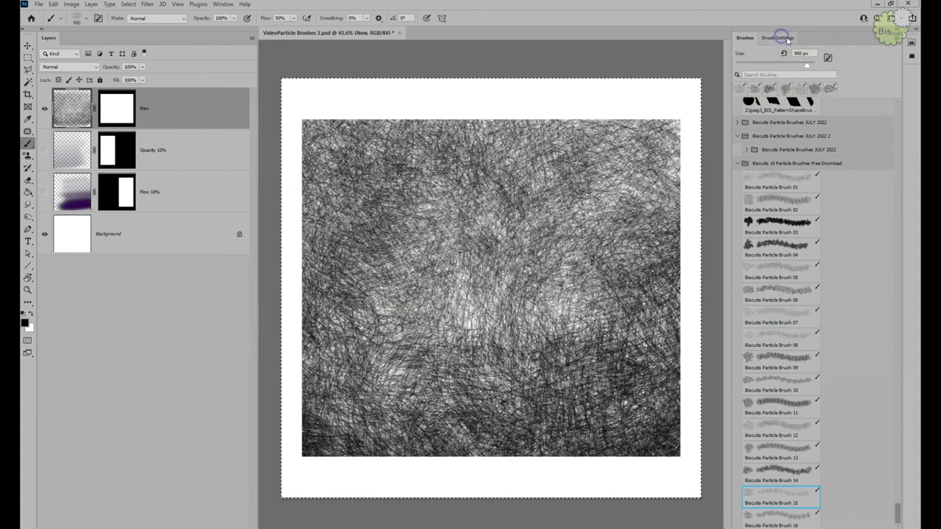
left_click(785, 38)
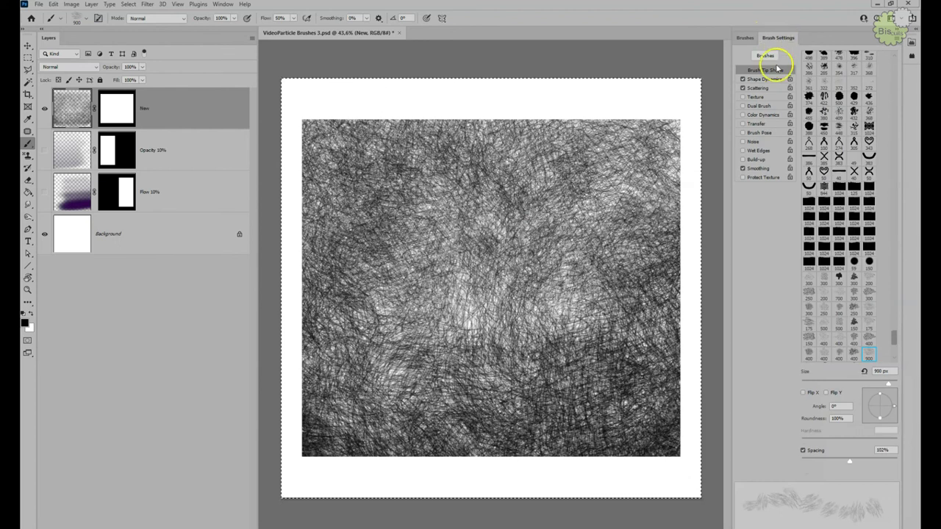